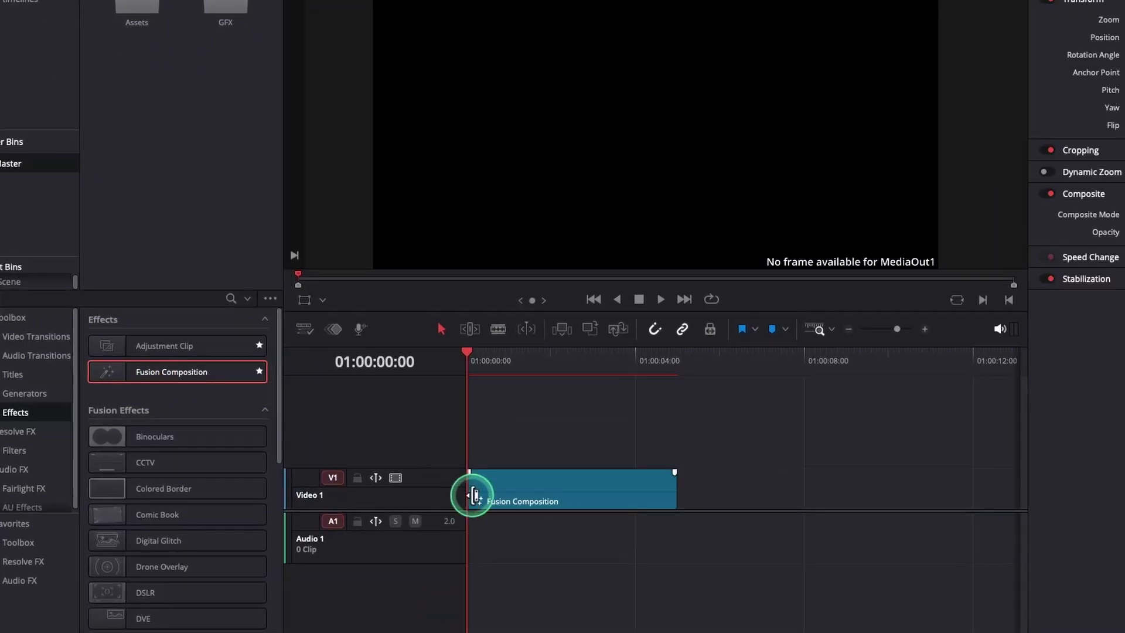
# Open the timeline's Fusion Composition clip on the Fusion page and add a Background node feeding MediaOut1
pyautogui.rightClick(511, 496)
pyautogui.click(578, 404)
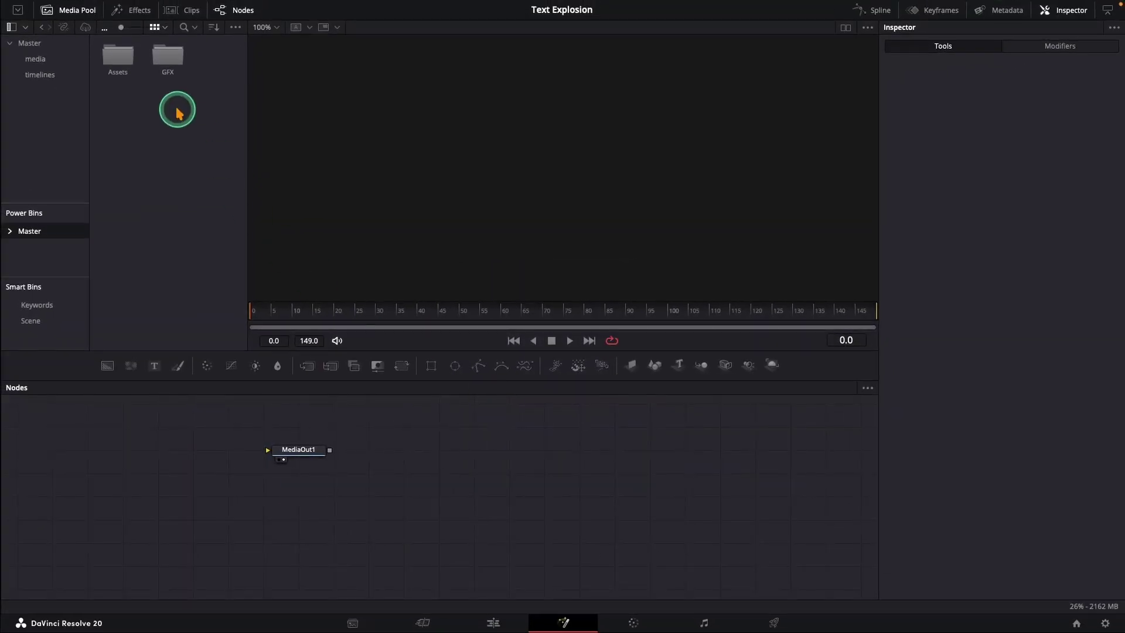
pyautogui.click(83, 11)
pyautogui.moveTo(304, 454); pyautogui.dragTo(743, 556)
pyautogui.moveTo(107, 366); pyautogui.dragTo(705, 553)
pyautogui.moveTo(114, 552); pyautogui.dragTo(139, 552)
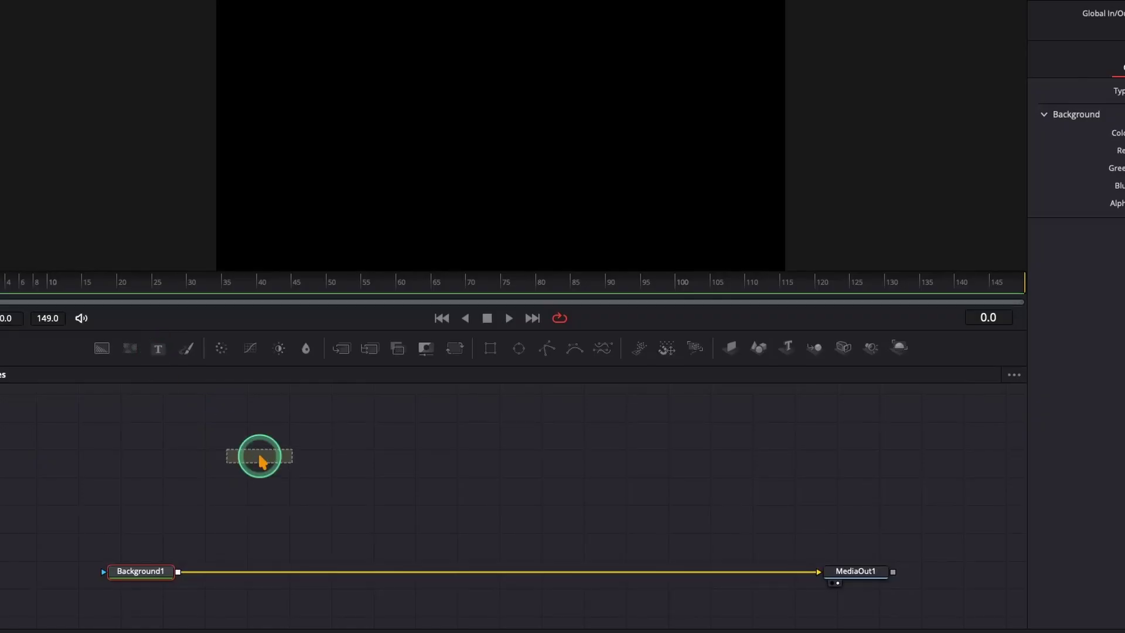
# Add a Text node and merge it over Background1, leaving the text node selected for editing
pyautogui.moveTo(260, 456); pyautogui.dragTo(261, 455)
pyautogui.moveTo(296, 455); pyautogui.dragTo(178, 571)
pyautogui.click(250, 461)
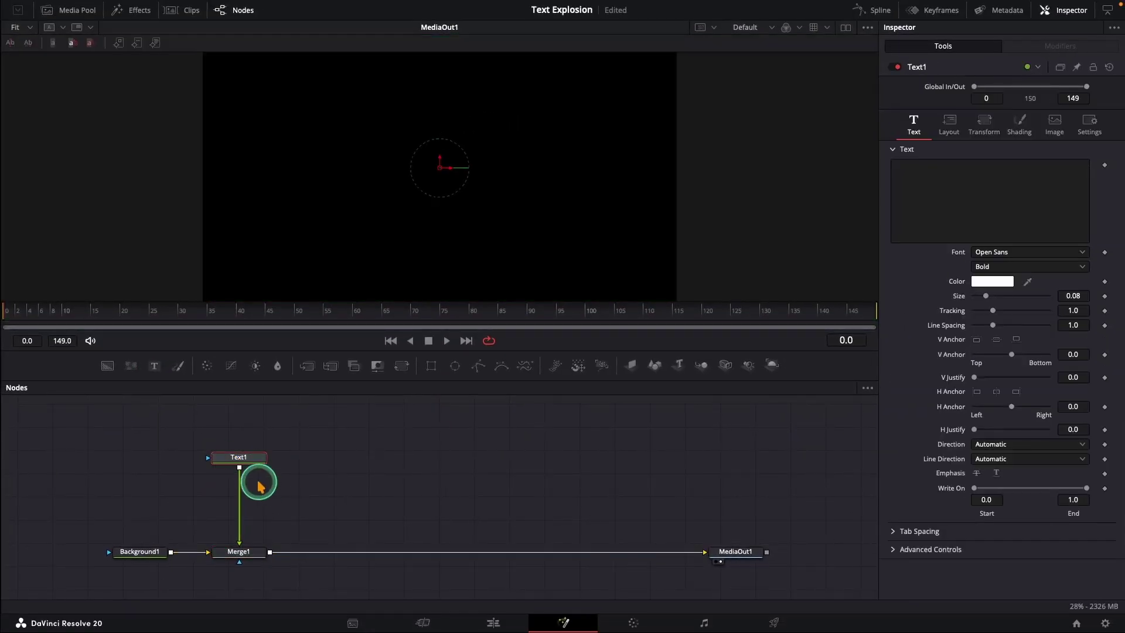
# Set Text1's content to the letter "W" in the Special Elite font
pyautogui.click(899, 219)
pyautogui.write('W')
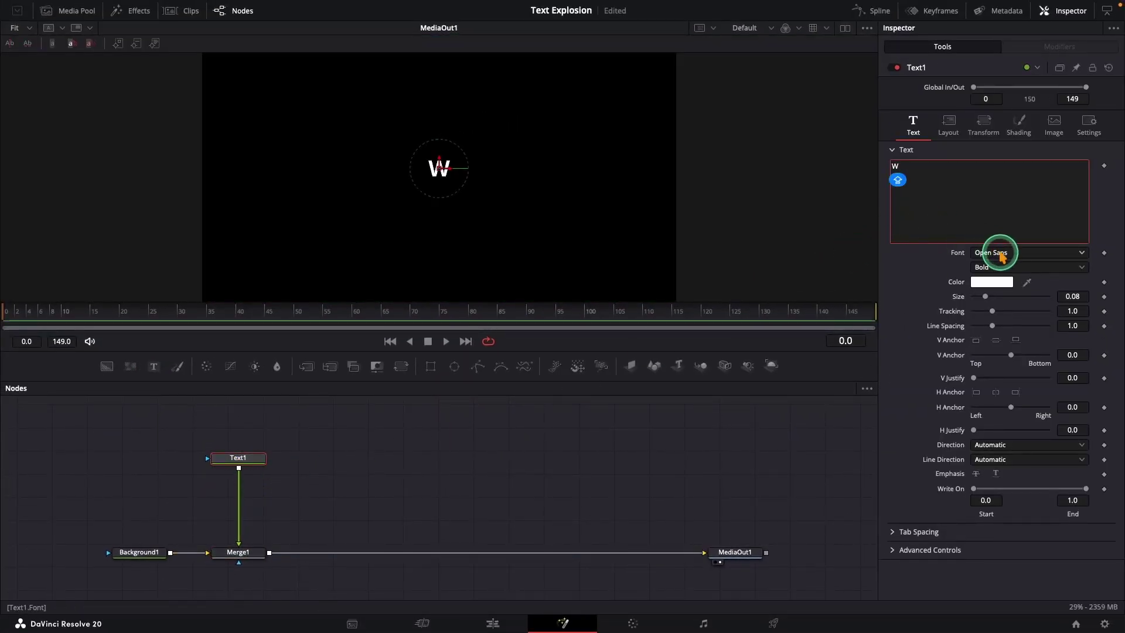
pyautogui.click(1001, 254)
pyautogui.scroll(-10, 1002, 469)
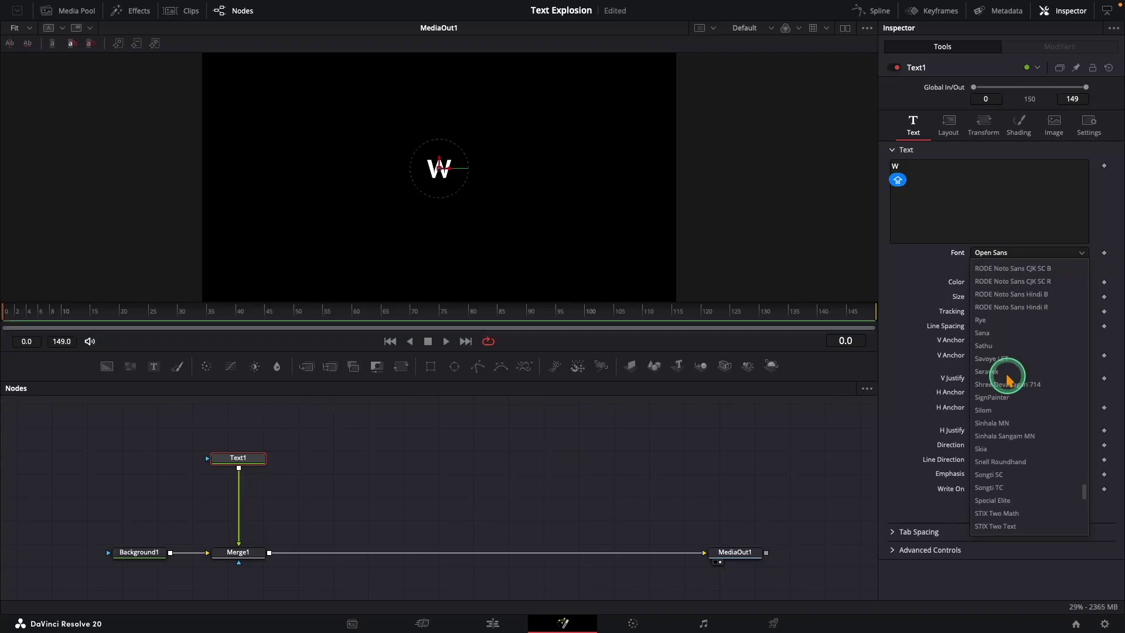
pyautogui.click(1001, 501)
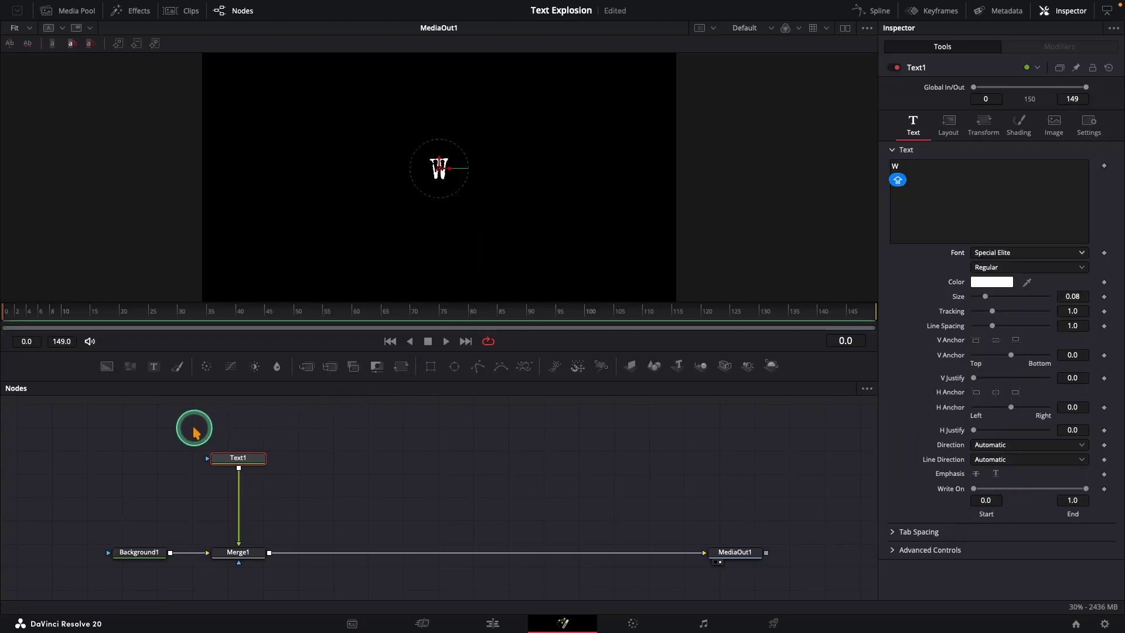
# Insert a Soft Glow node between Text1 and Merge1
pyautogui.moveTo(195, 431); pyautogui.dragTo(331, 473)
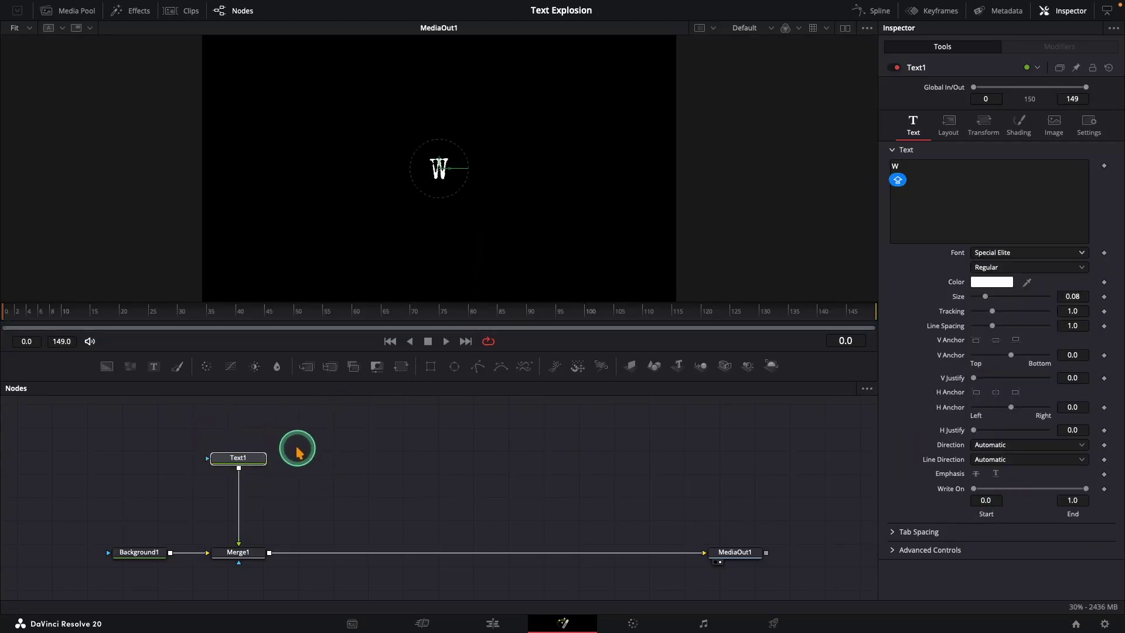
pyautogui.click(249, 458)
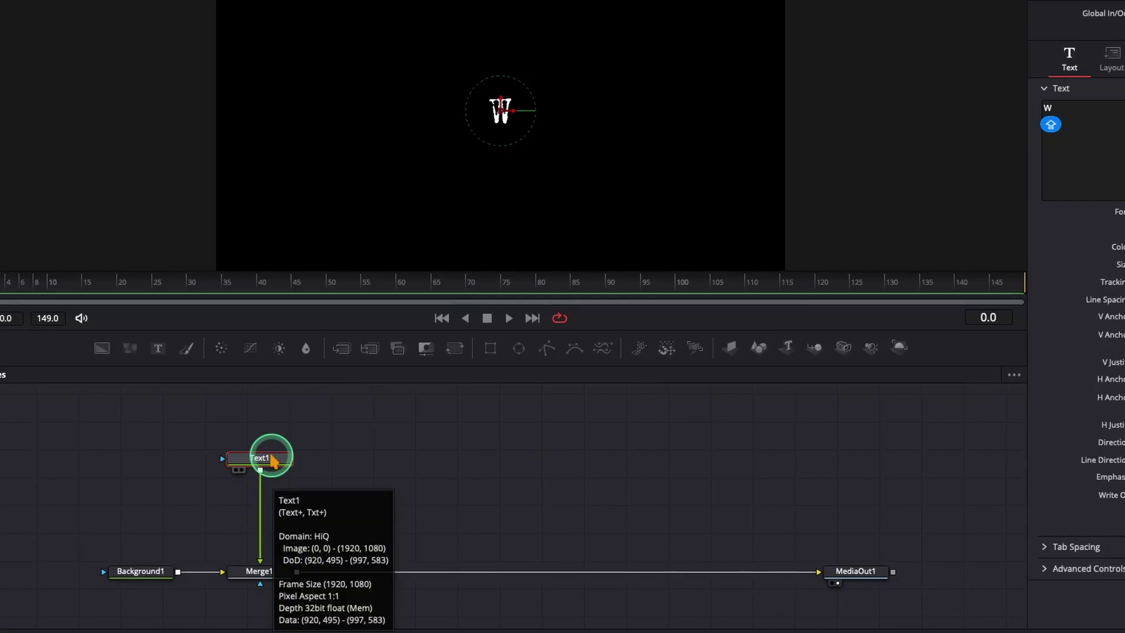
pyautogui.hotkey('shift', 'space')
pyautogui.write('softg')
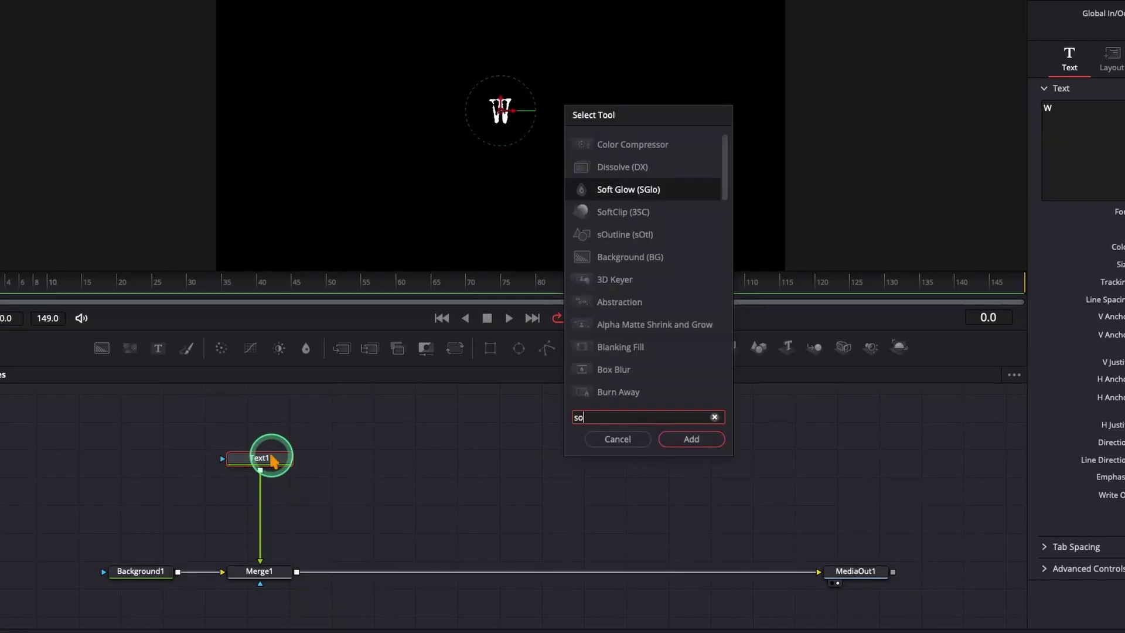
pyautogui.click(690, 438)
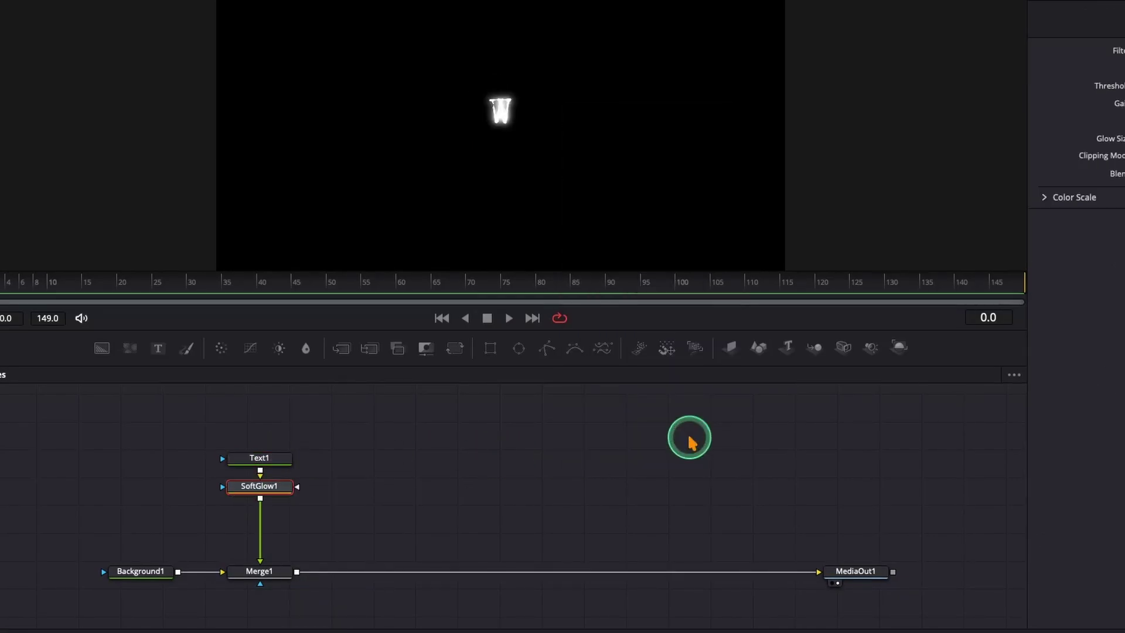
# Add a Transform node after SoftGlow1 and arrange the text, glow and transform nodes in a column above Merge1
pyautogui.click(462, 351)
pyautogui.moveTo(219, 445); pyautogui.dragTo(269, 514)
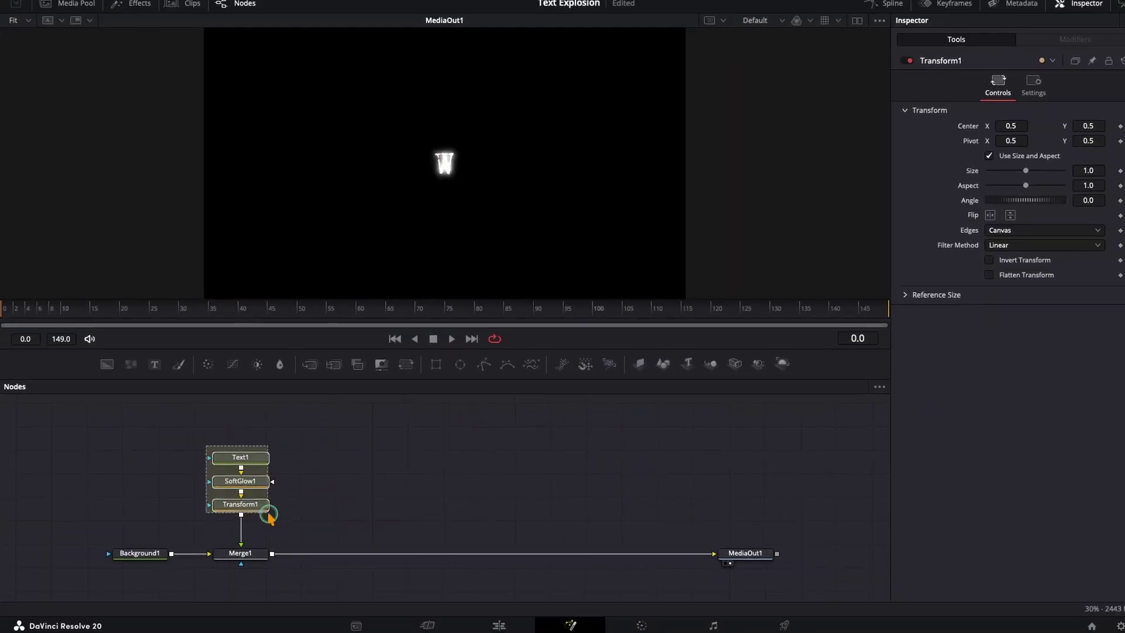
pyautogui.moveTo(249, 485); pyautogui.dragTo(248, 467)
pyautogui.click(298, 454)
# Set SoftGlow1's blend to about 0.504, glow size to about 40.9 and gain to 0
pyautogui.click(250, 464)
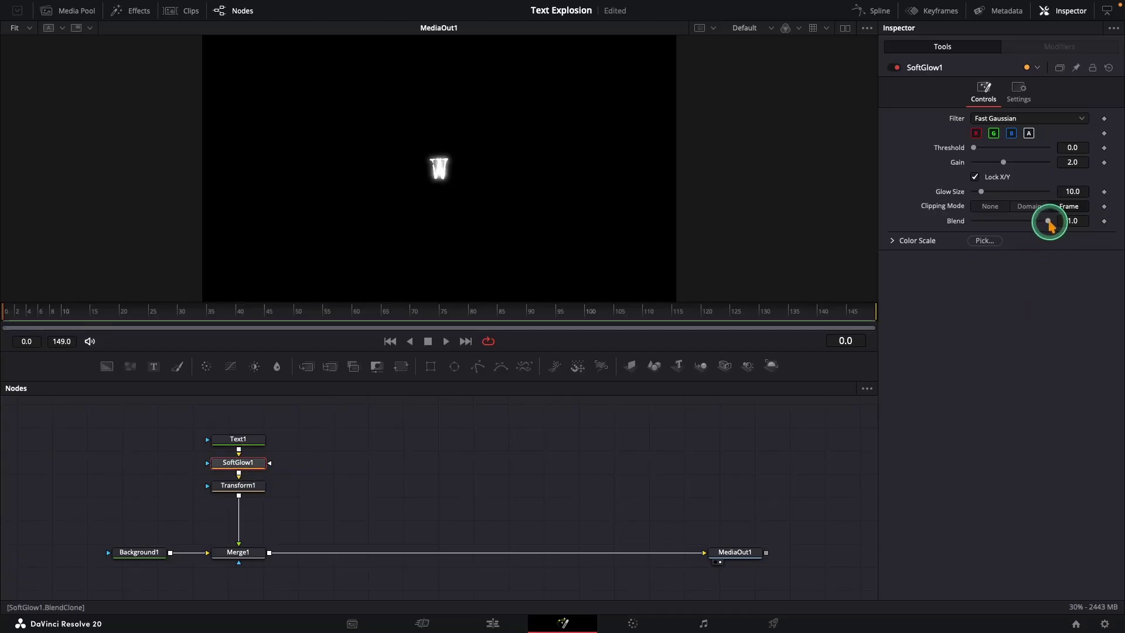
pyautogui.moveTo(1048, 221); pyautogui.dragTo(977, 220)
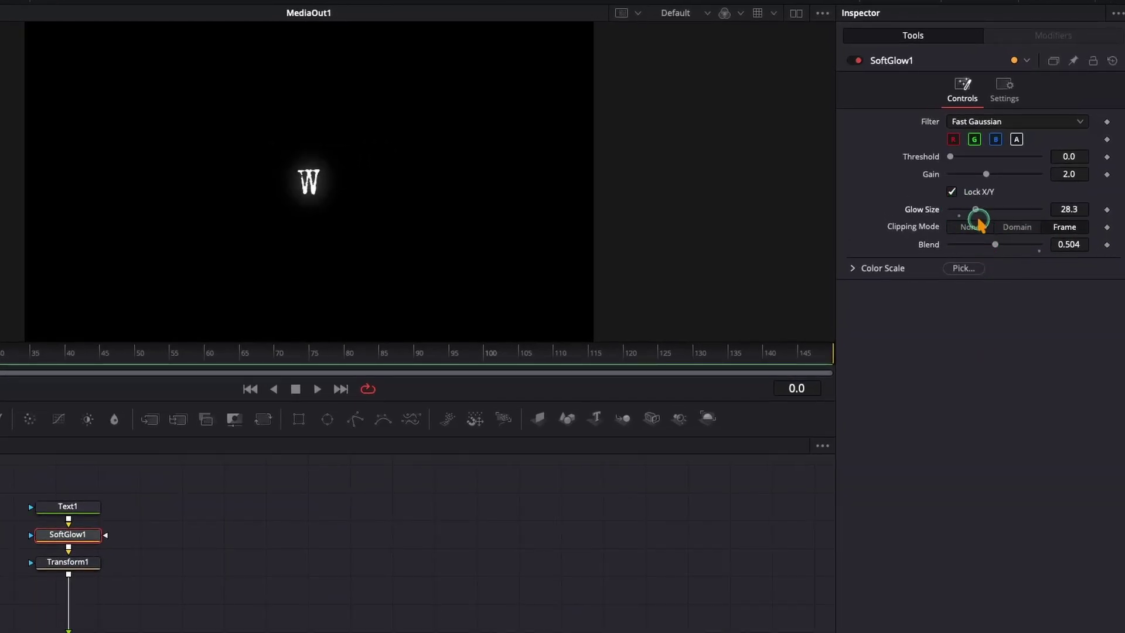
pyautogui.moveTo(986, 174); pyautogui.dragTo(921, 176)
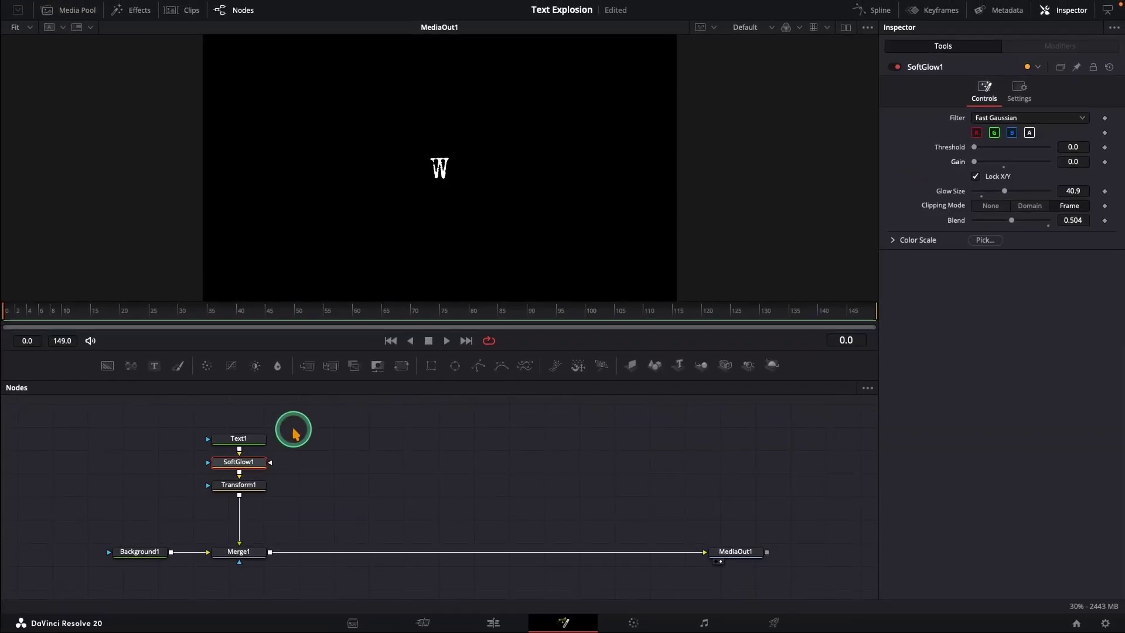
# Keyframe Text1's layout size from 1.0 at frame 0, with further keyframes at frames 40 and 75 that shrink the letter
pyautogui.click(250, 441)
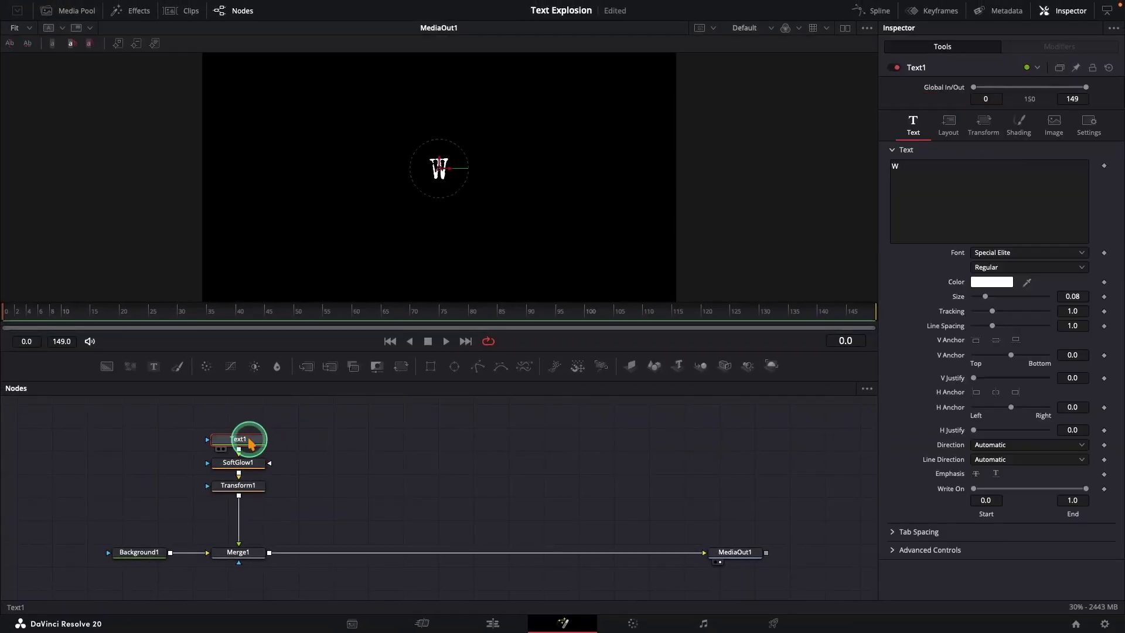
pyautogui.click(949, 126)
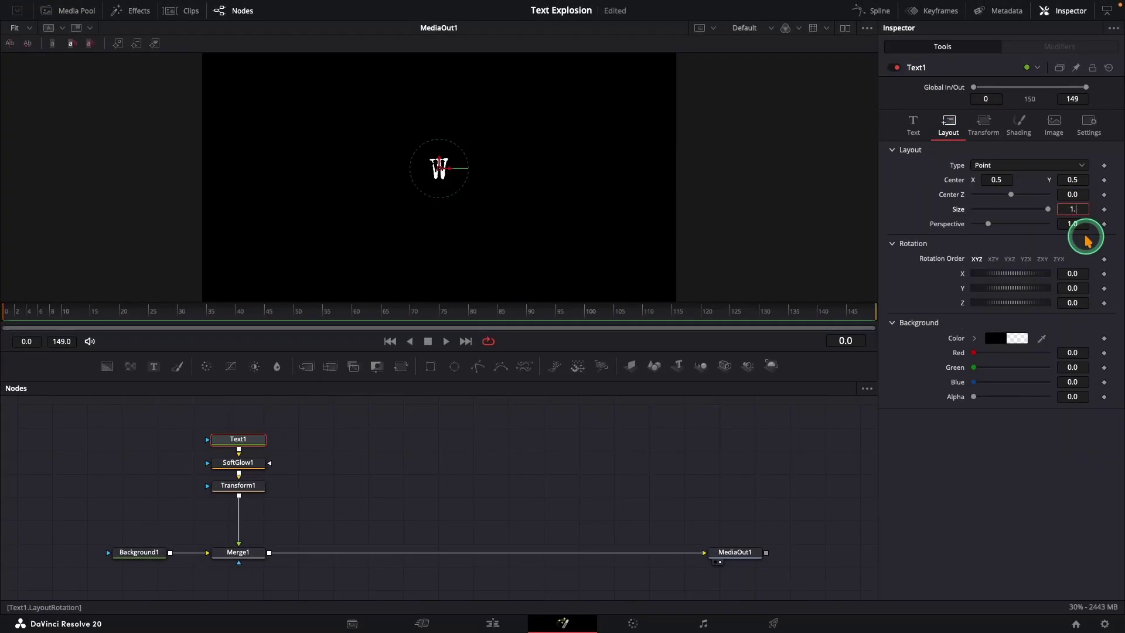
pyautogui.write('0.8')
pyautogui.click(1104, 209)
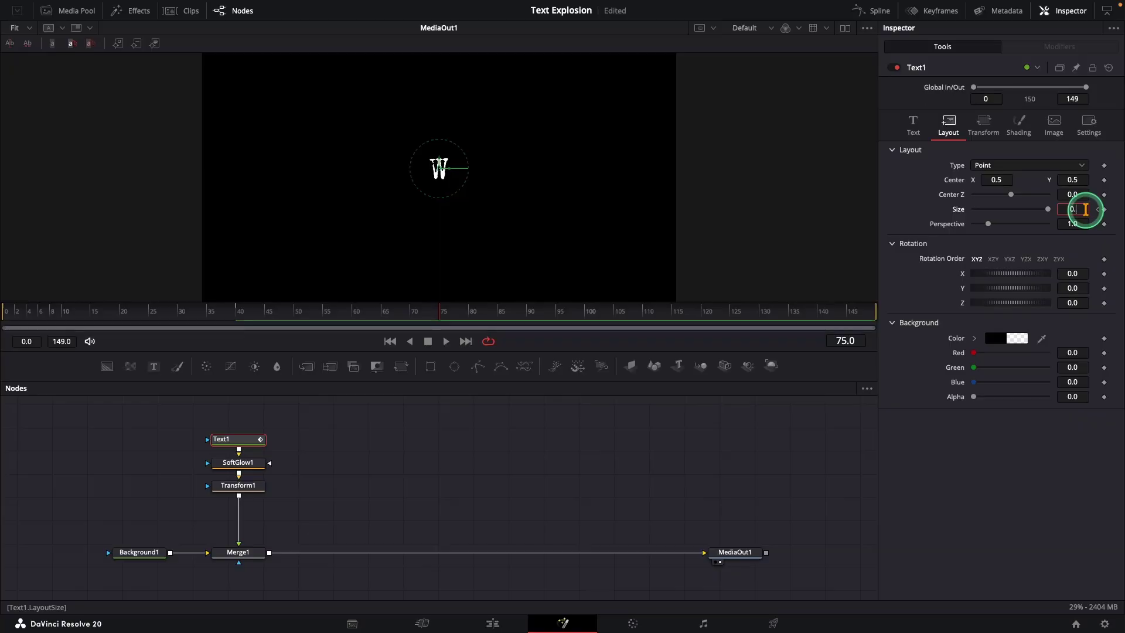
pyautogui.press('Tab')
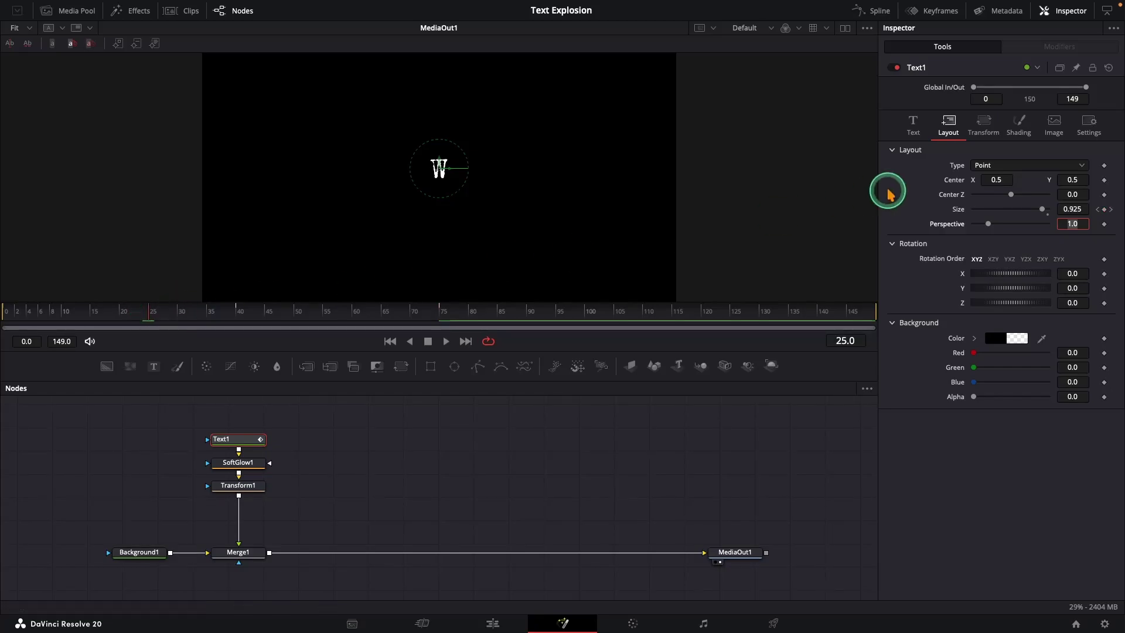
# Keyframe Text1's shading color and X softness from frame 25, turning the fill red at frame 40 with green and blue at 0
pyautogui.click(1019, 124)
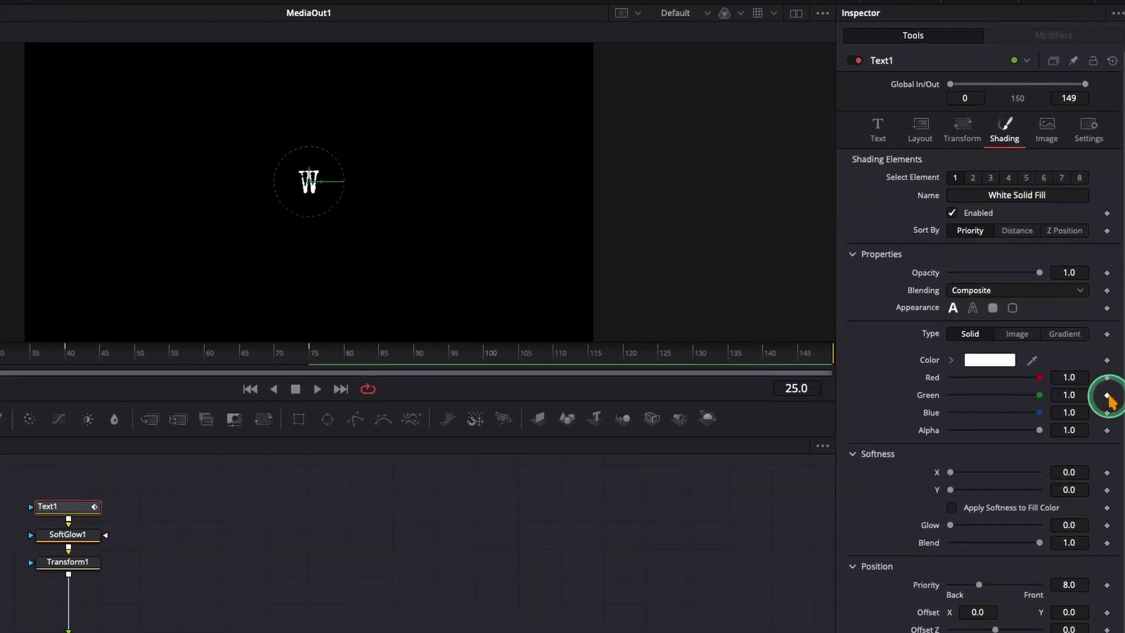
pyautogui.click(1107, 396)
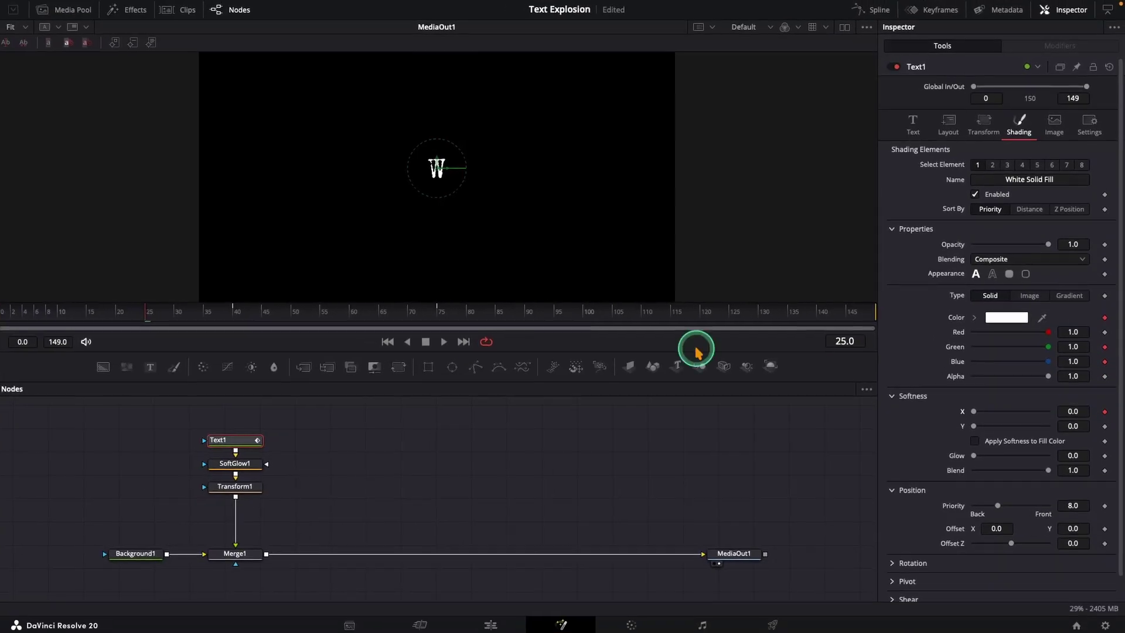
pyautogui.click(237, 313)
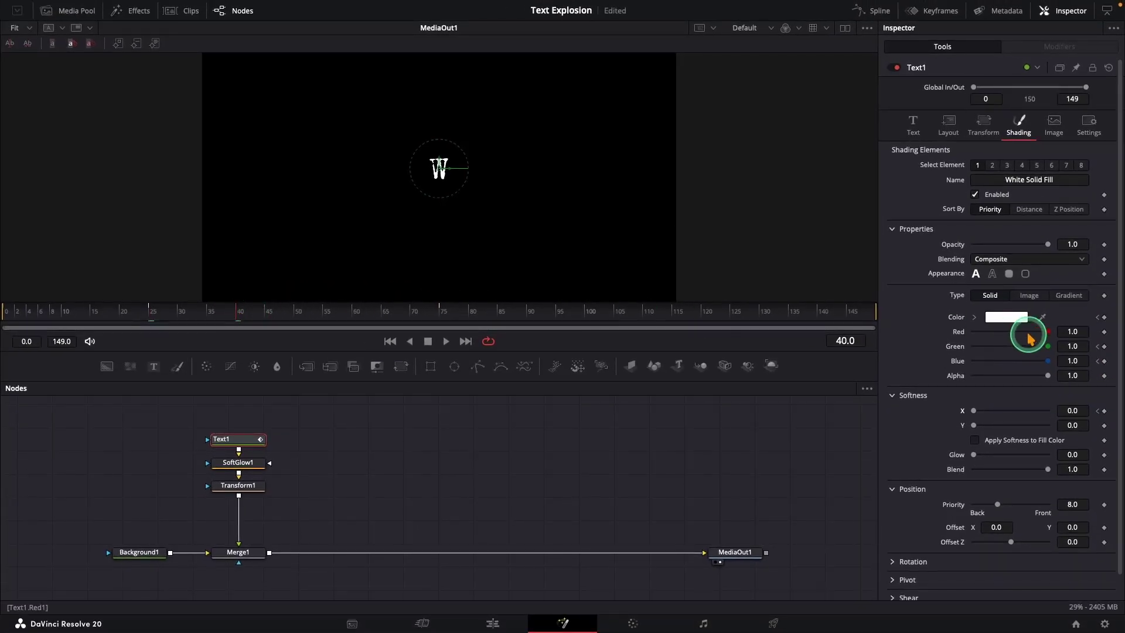
pyautogui.moveTo(1048, 349); pyautogui.dragTo(959, 350)
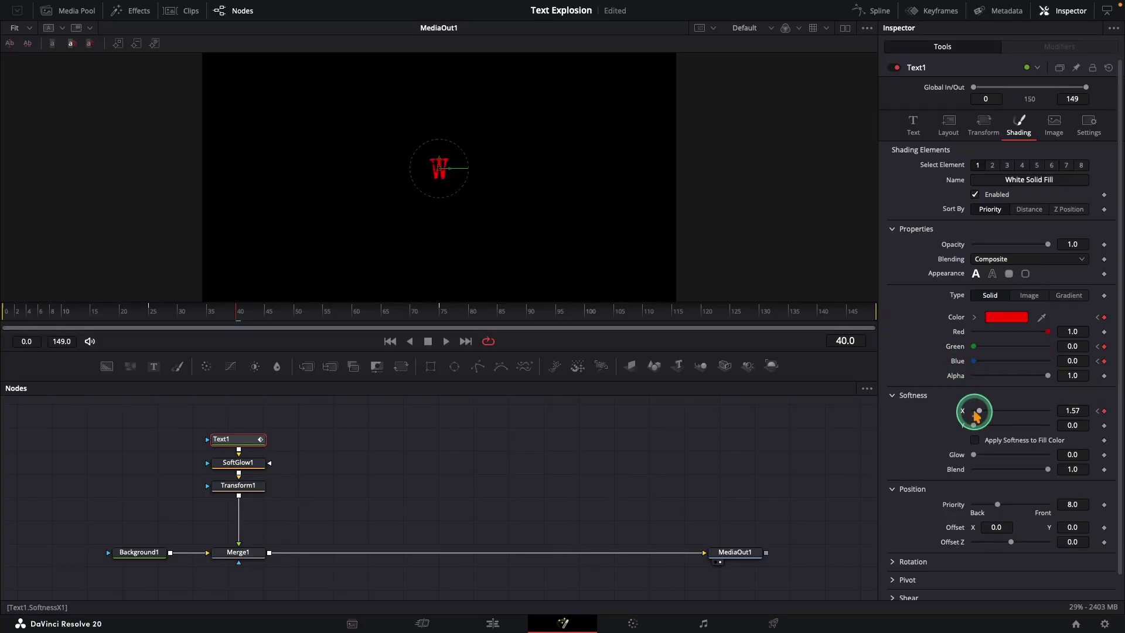
# Keyframe SoftGlow1's gain to 0 at frame 35, 2.0 at frame 40 and 3.5 at frame 75
pyautogui.click(248, 466)
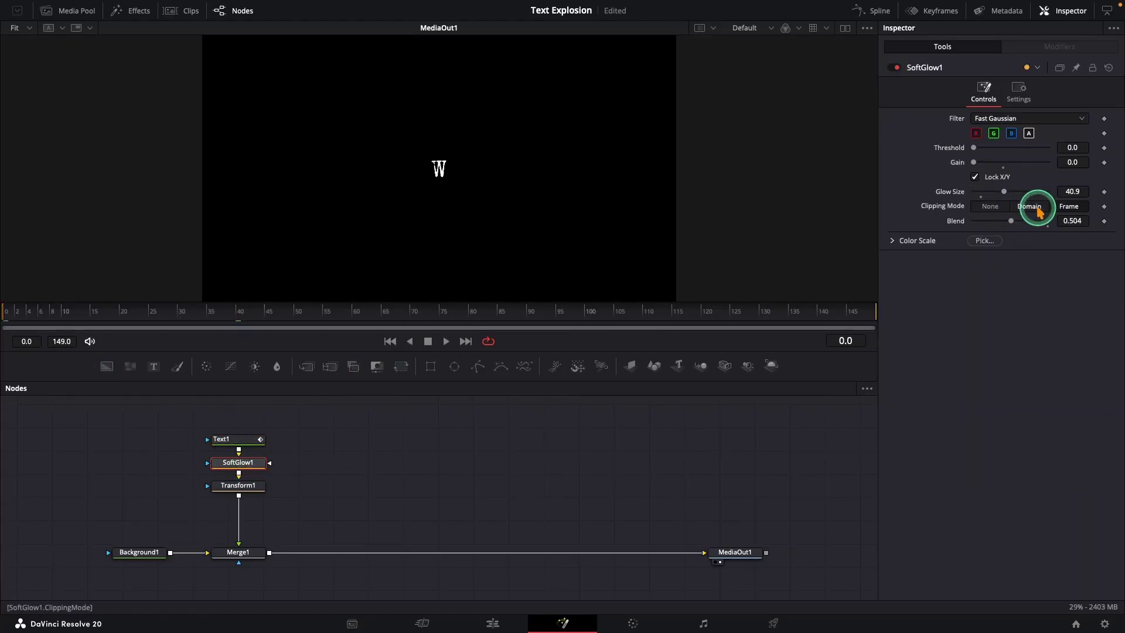
pyautogui.click(1104, 163)
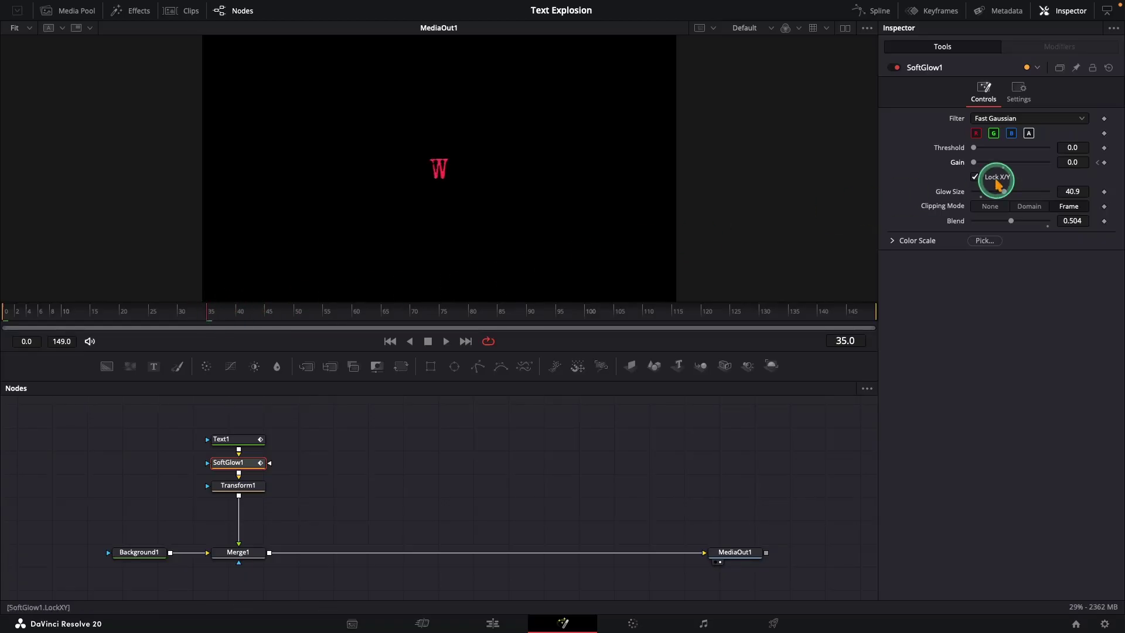
pyautogui.click(1084, 186)
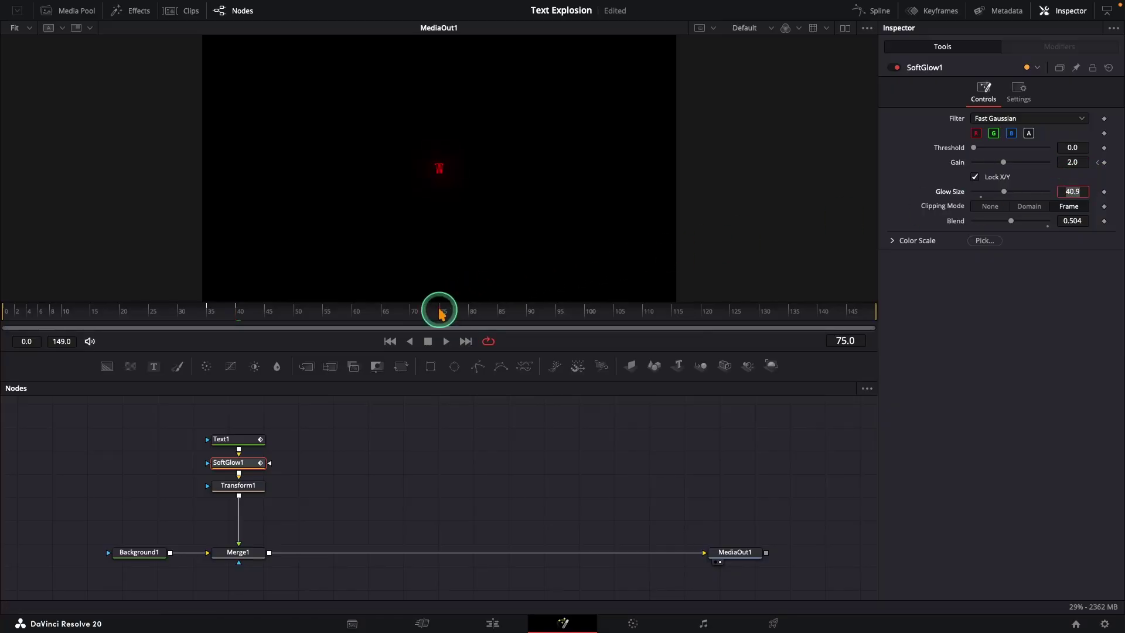
pyautogui.click(1075, 163)
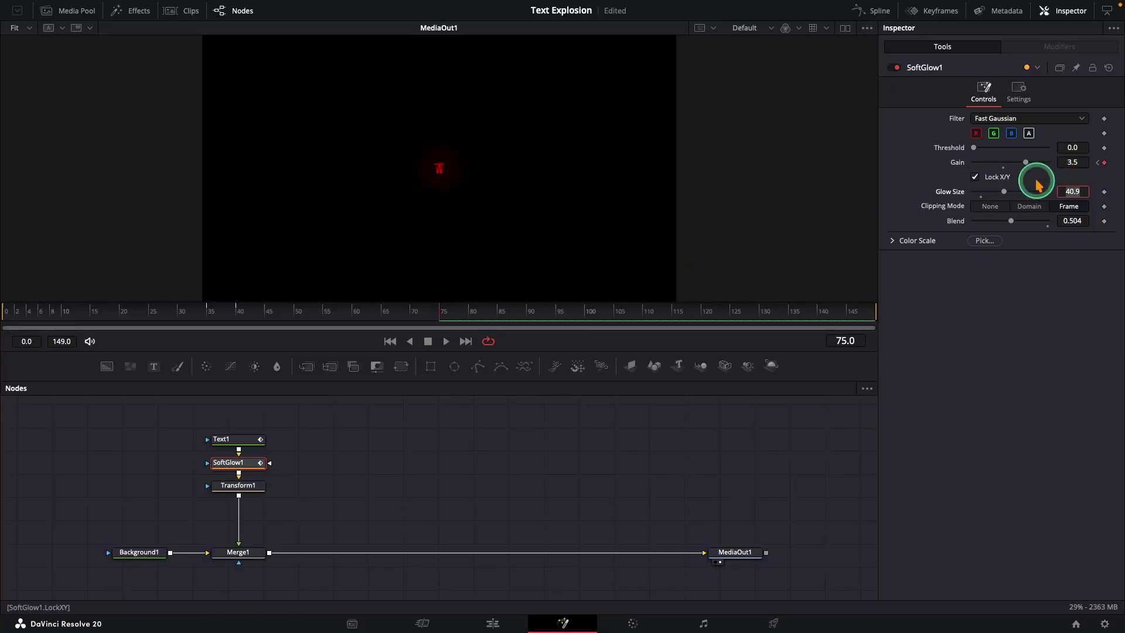
# Keyframe Transform1's center at X 0.5, Y 0.5 on frame 40 and about X 0.438, Y 0.635 on frame 55
pyautogui.click(231, 485)
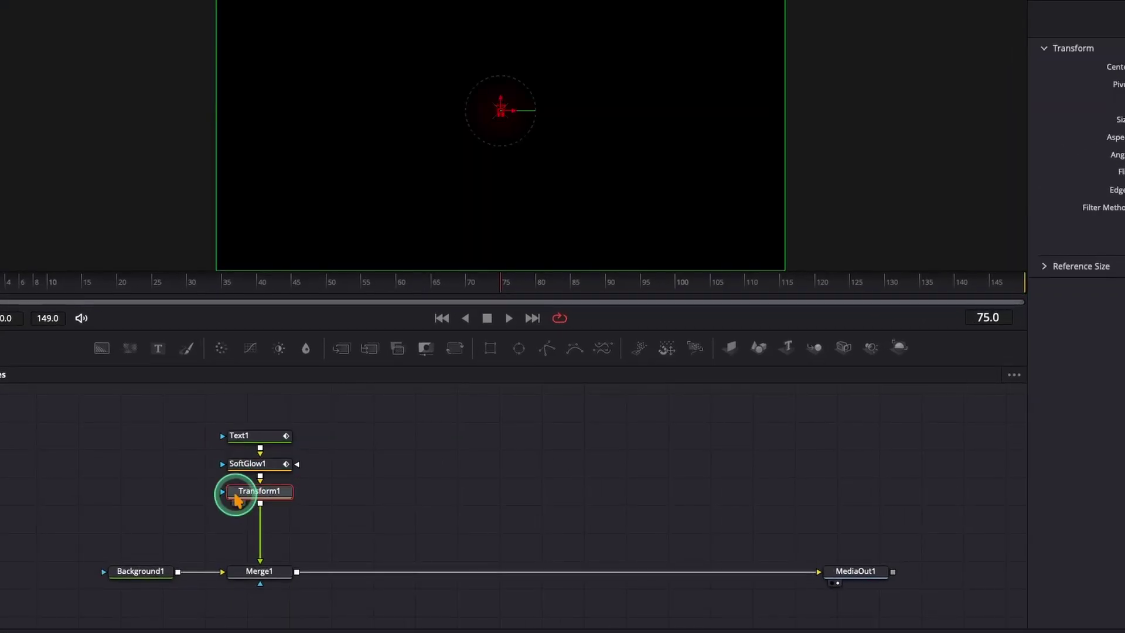
pyautogui.click(258, 278)
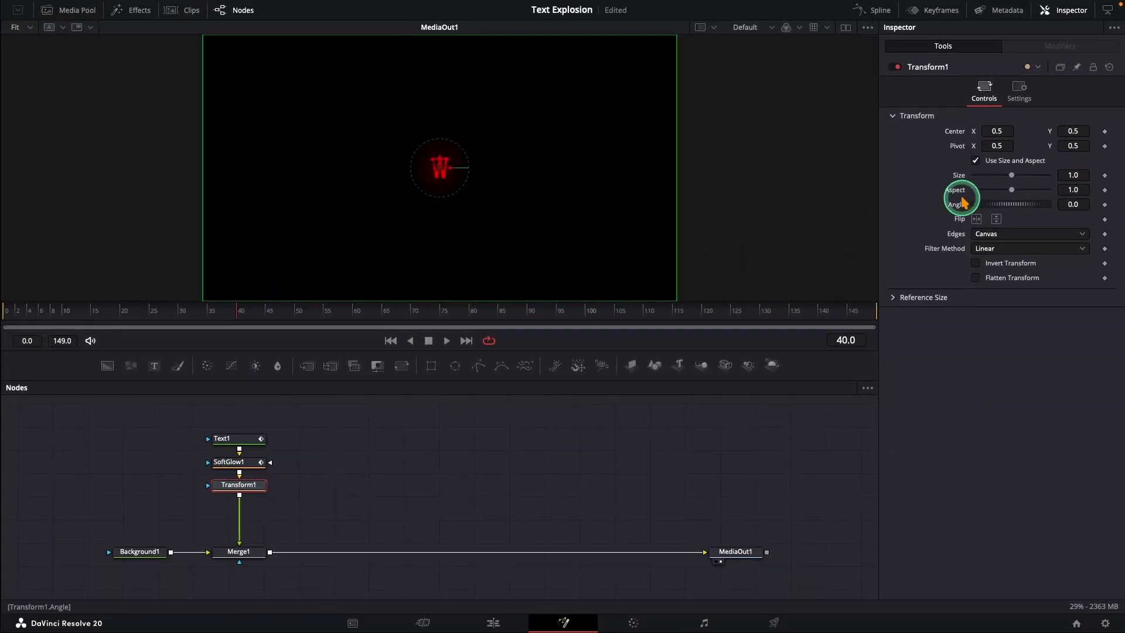
pyautogui.click(1104, 133)
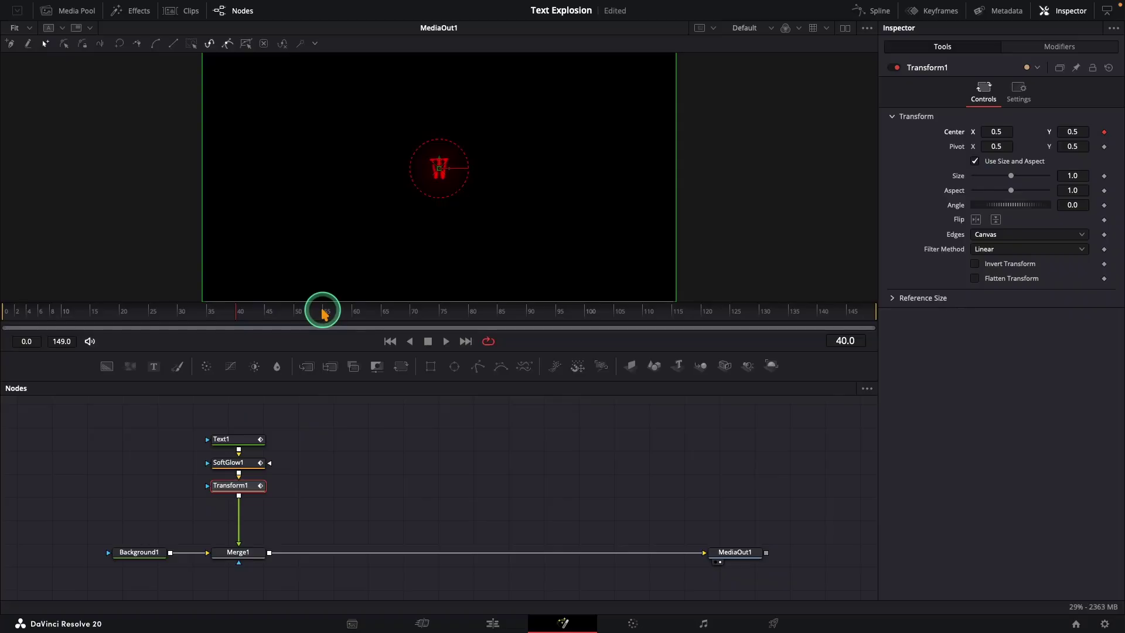
pyautogui.moveTo(995, 130); pyautogui.dragTo(956, 132)
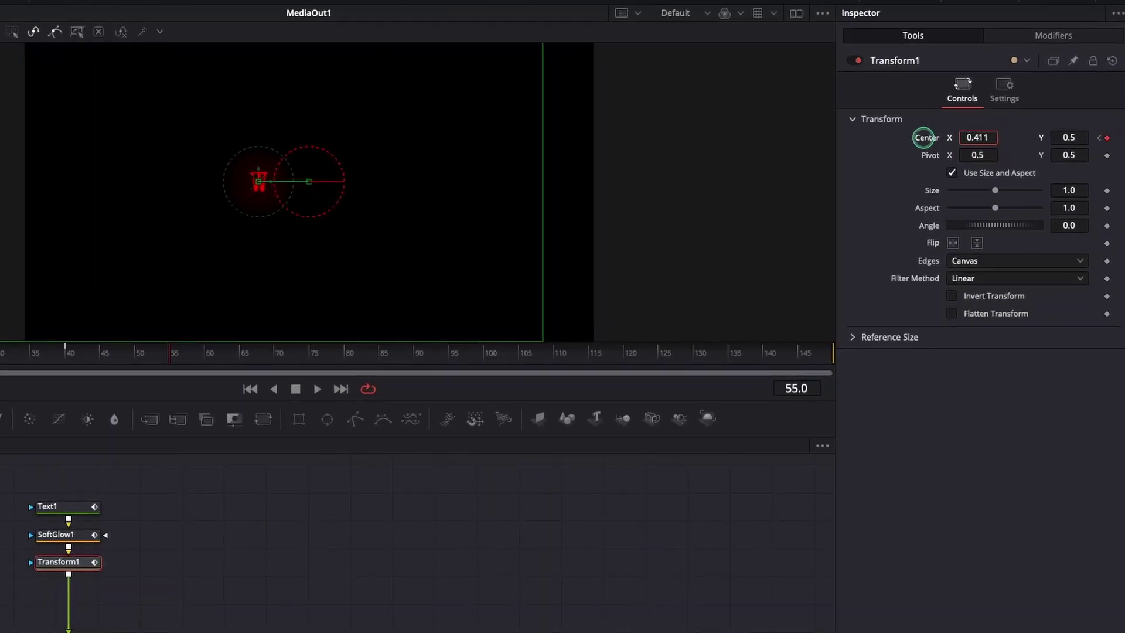
pyautogui.moveTo(1061, 138); pyautogui.dragTo(1121, 138)
pyautogui.moveTo(984, 138)
pyautogui.mouseDown()
pyautogui.moveTo(974, 136)
pyautogui.moveTo(985, 135)
pyautogui.mouseUp()
# Keyframe Transform1's center at about X 0.416, Y 0.687 on frame 75 and play the animation from the start
pyautogui.click(311, 353)
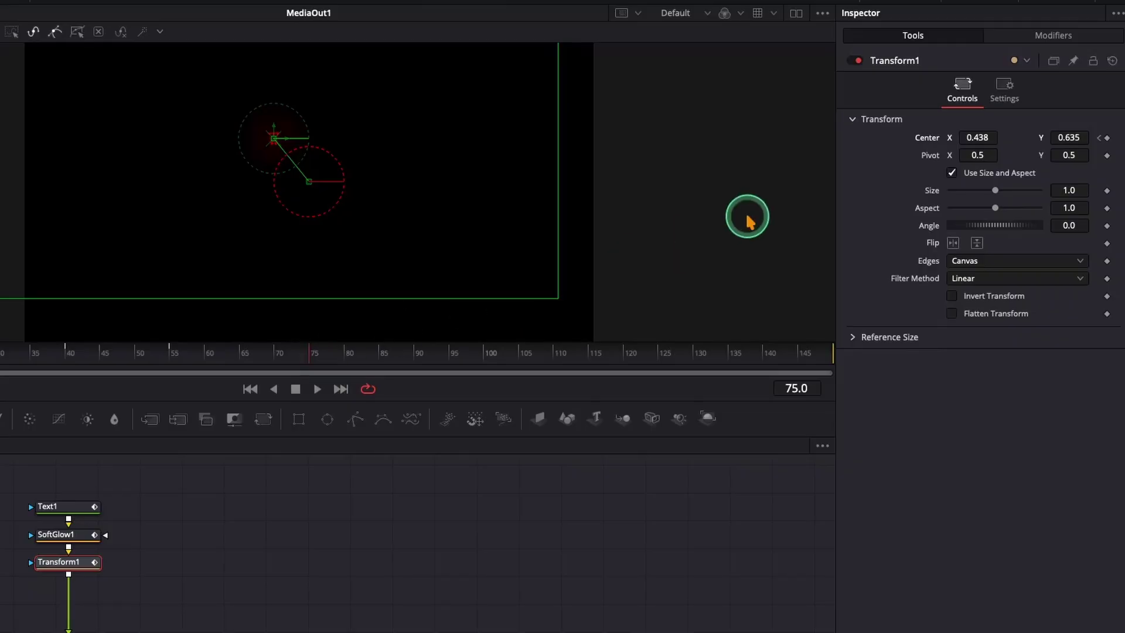
pyautogui.moveTo(981, 140); pyautogui.dragTo(969, 140)
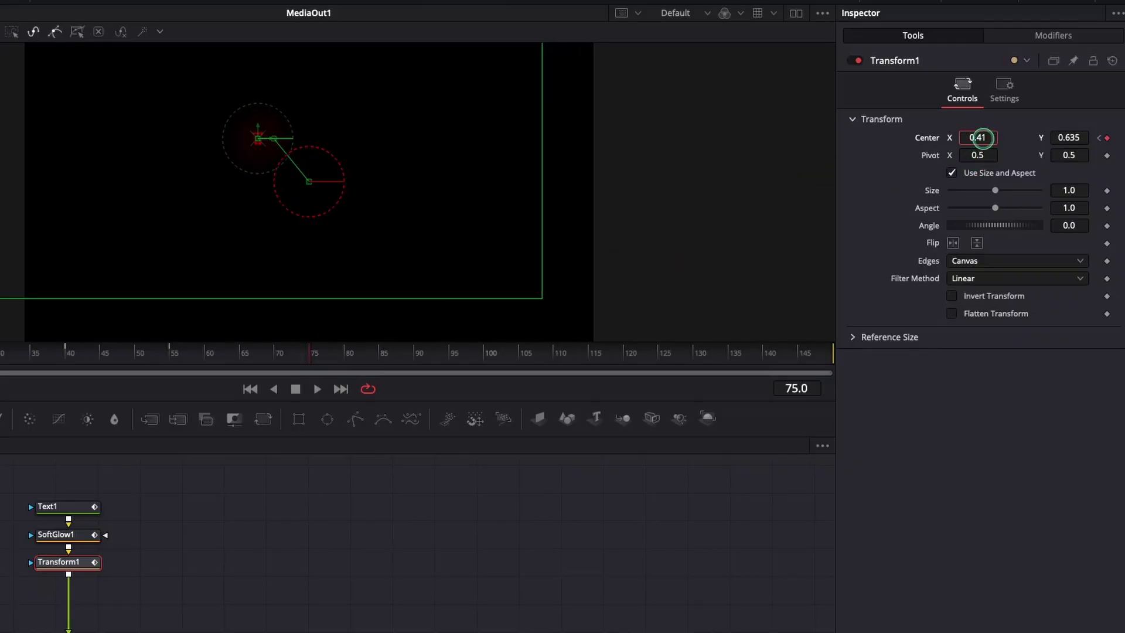
pyautogui.moveTo(1068, 138); pyautogui.dragTo(1094, 139)
pyautogui.moveTo(988, 138); pyautogui.dragTo(988, 139)
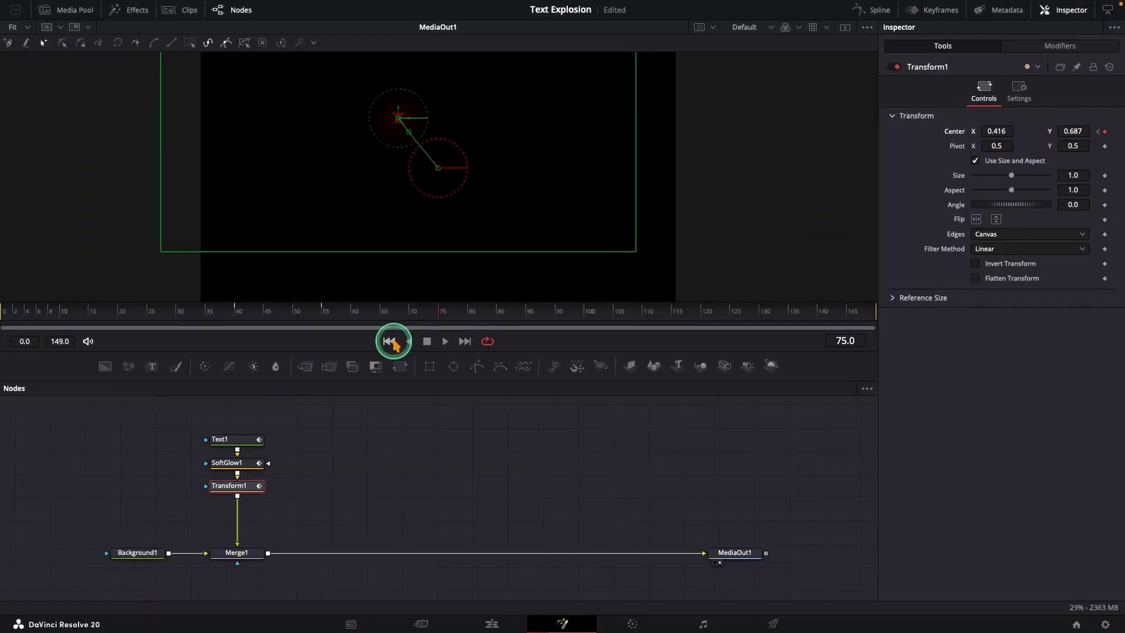
pyautogui.click(250, 388)
pyautogui.click(317, 388)
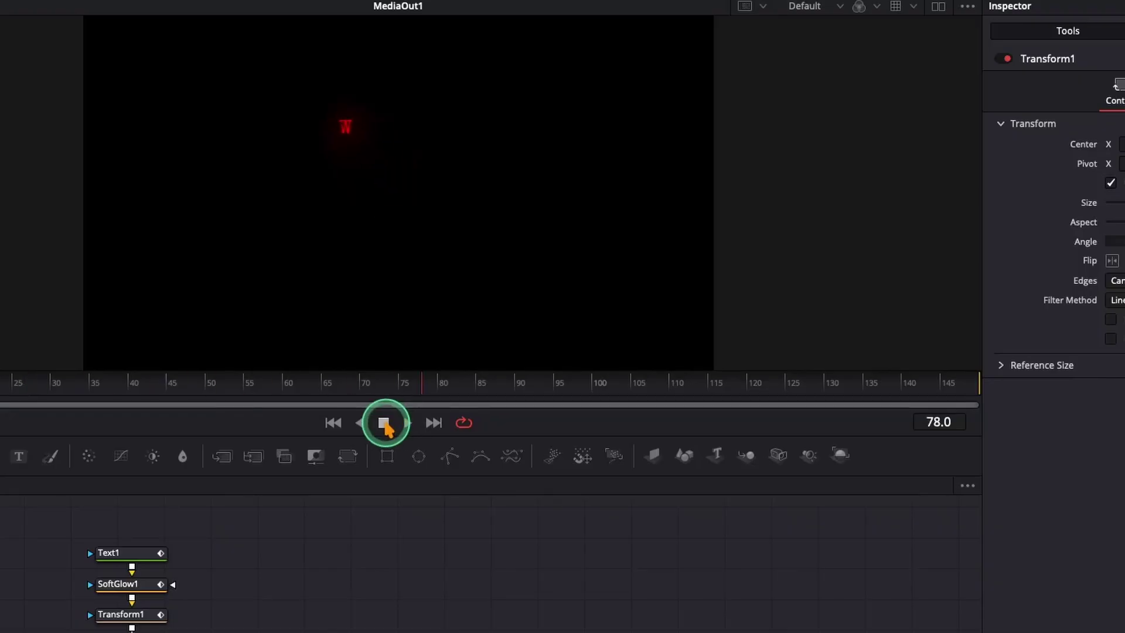
# Display Transform1's center displacement curve in the Spline editor, showing only the selected tool and fitting the curve to view
pyautogui.click(123, 619)
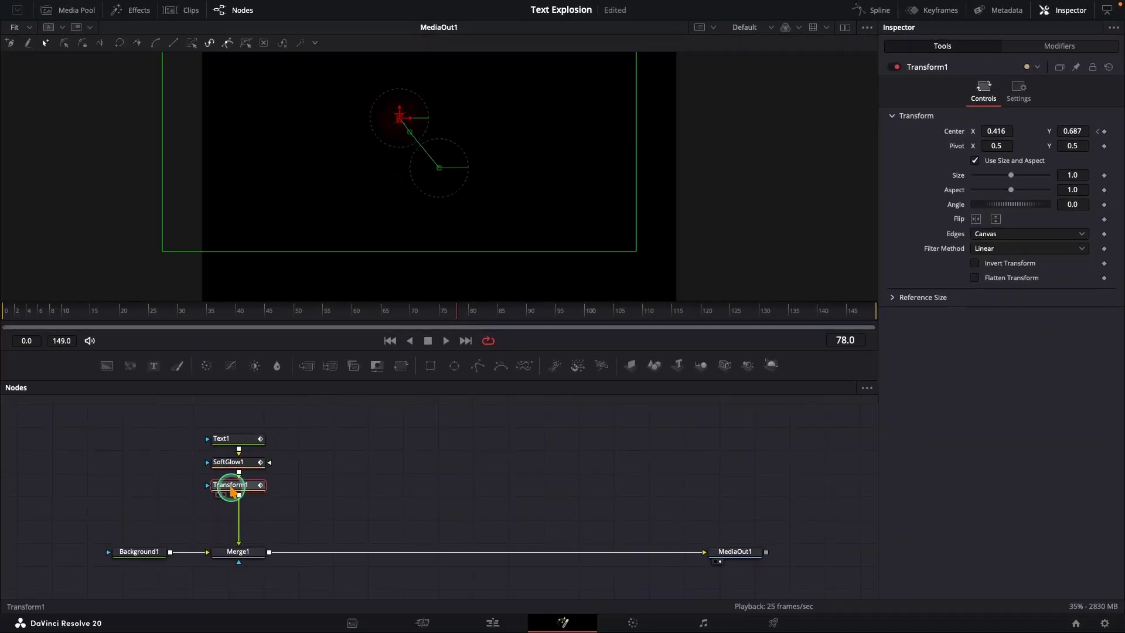
pyautogui.click(874, 10)
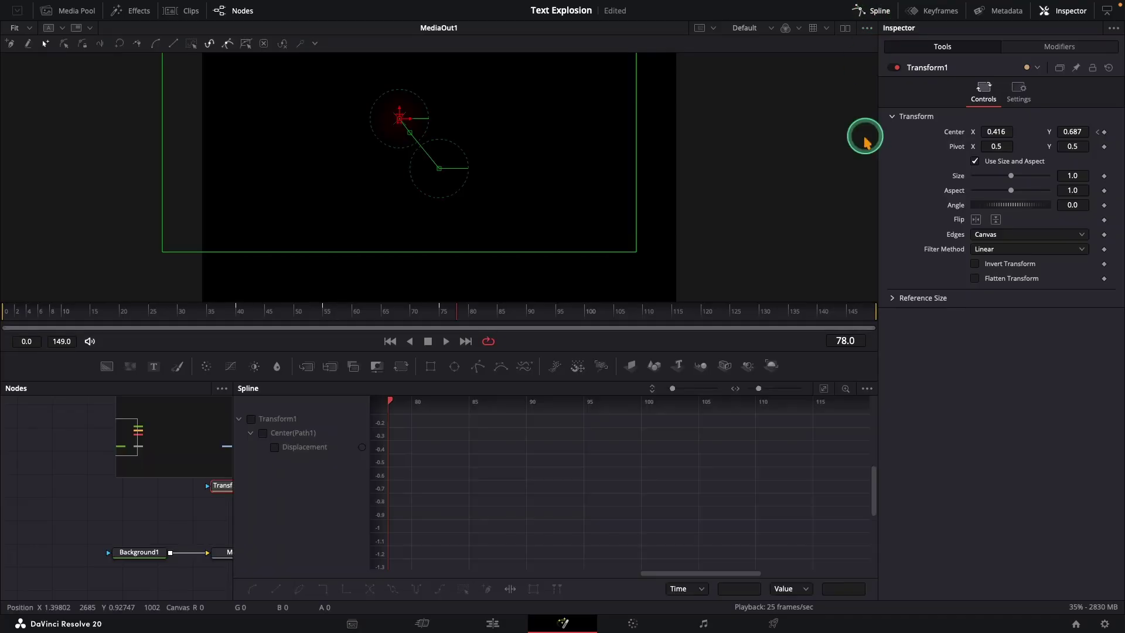
pyautogui.click(866, 388)
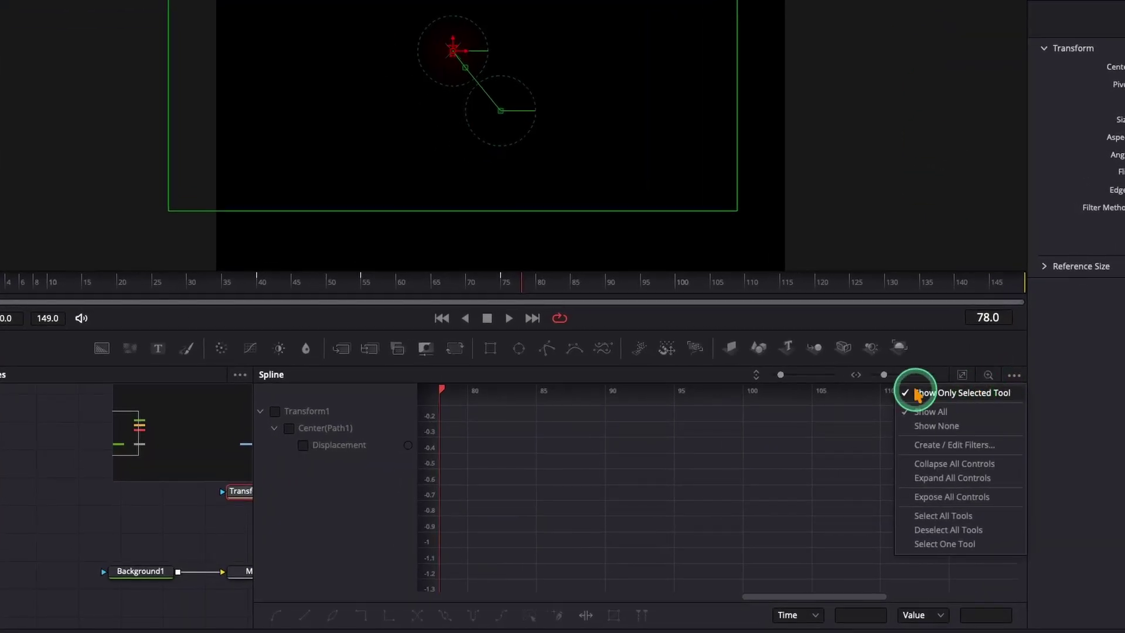
pyautogui.click(289, 428)
pyautogui.click(289, 428)
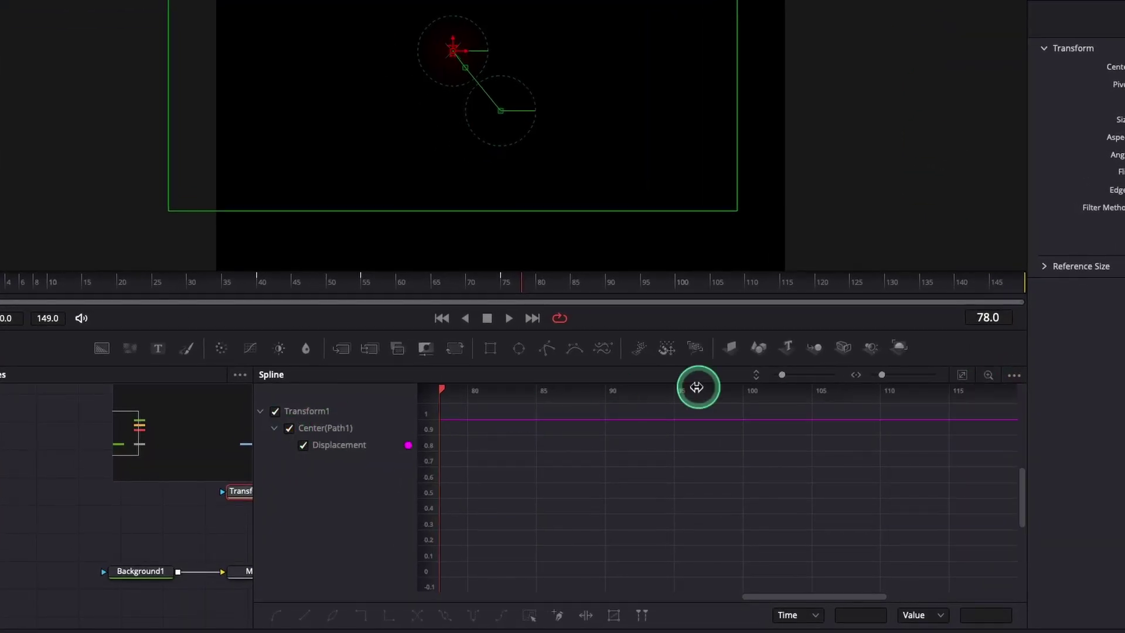
pyautogui.click(951, 375)
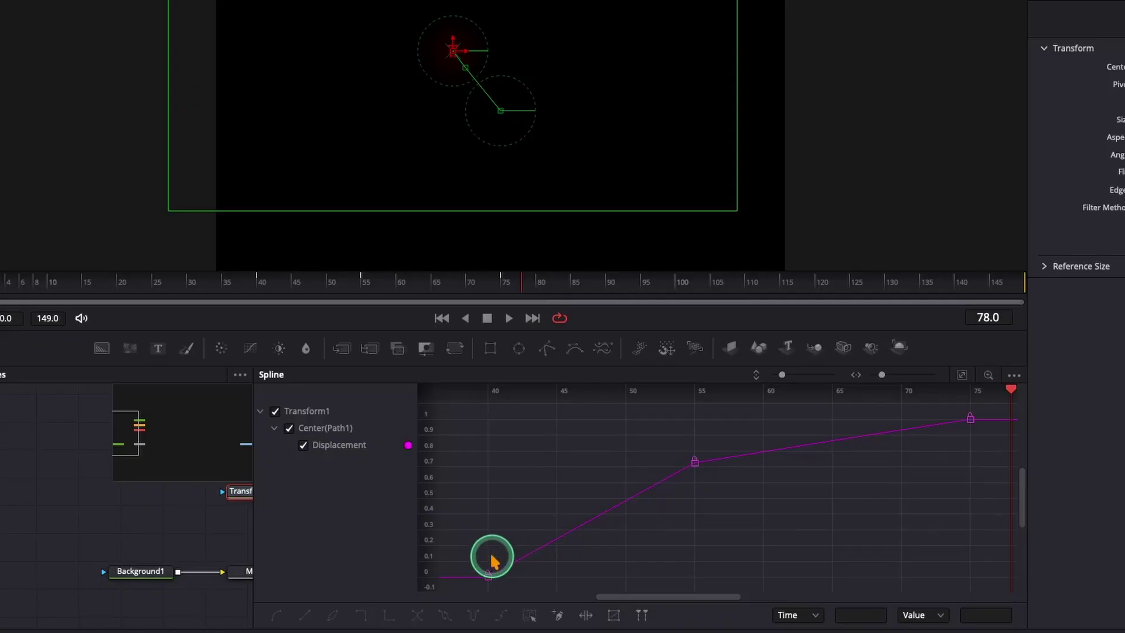
# Smooth the displacement keyframes at frames 55 and 75 and pull frame 55's incoming handle back past frame 40 for a fast start
pyautogui.moveTo(645, 412); pyautogui.dragTo(976, 481)
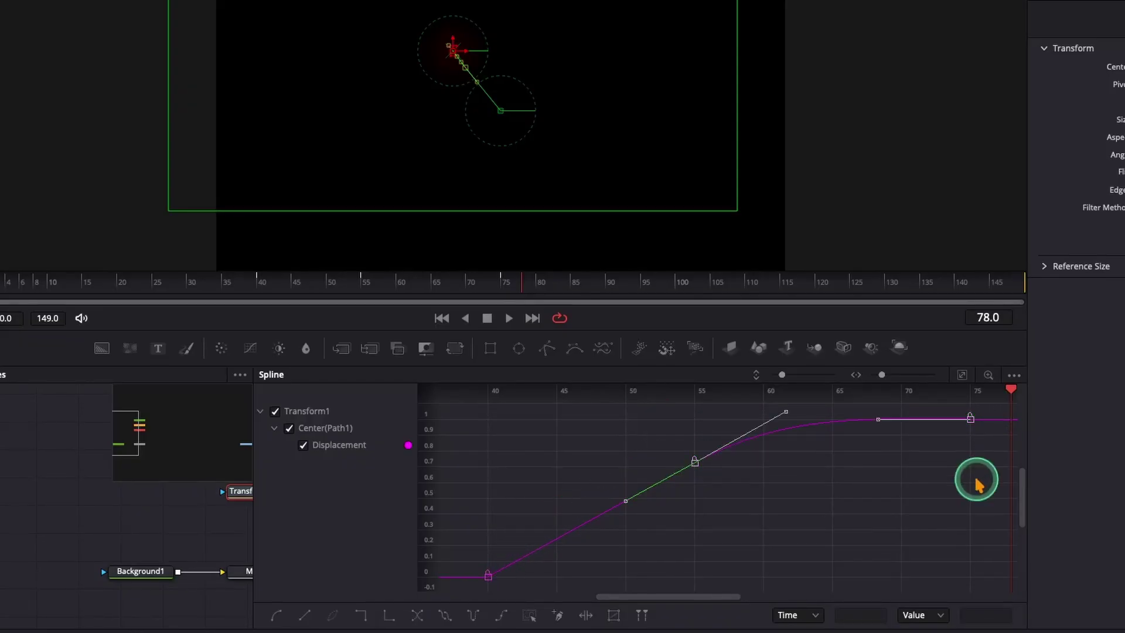
pyautogui.moveTo(683, 595); pyautogui.dragTo(652, 595)
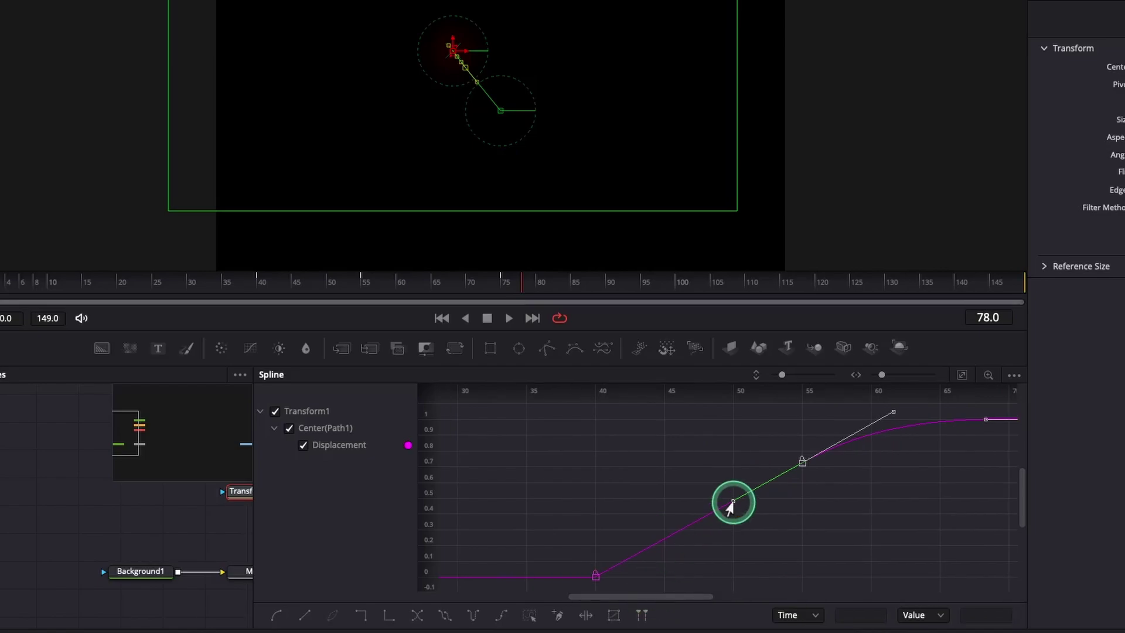
pyautogui.moveTo(732, 503); pyautogui.dragTo(570, 517)
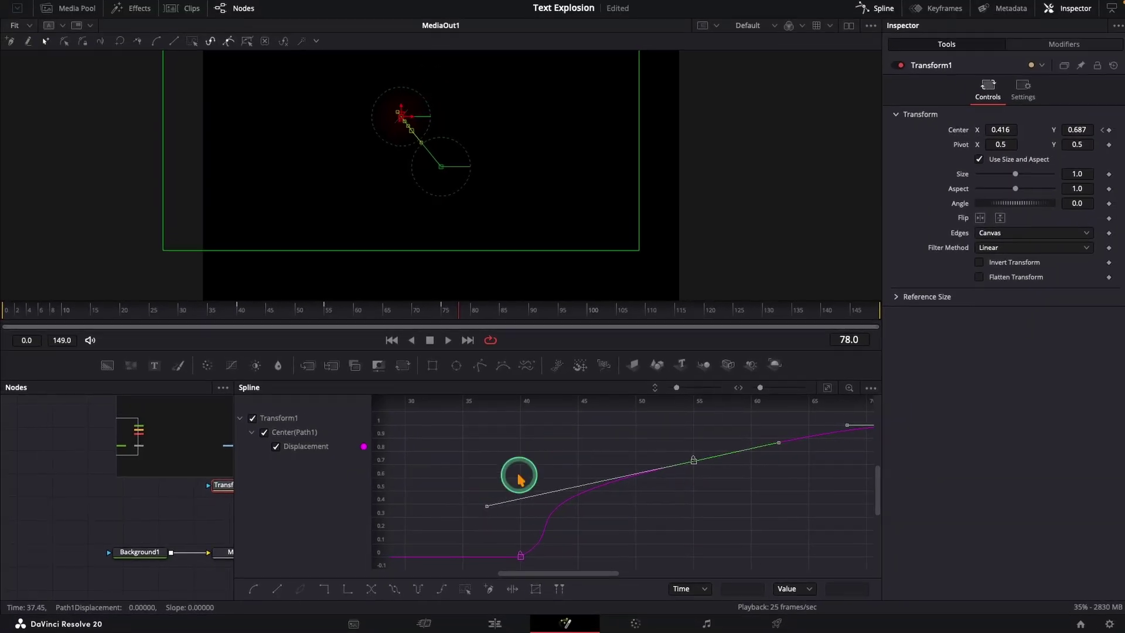
pyautogui.click(881, 10)
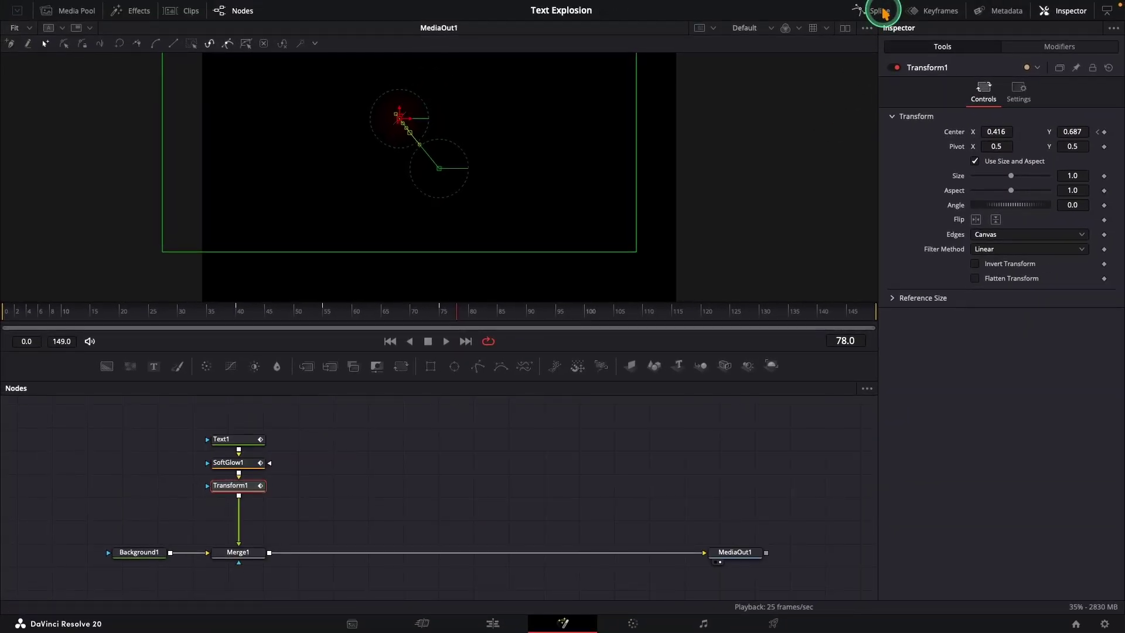
# Keyframe Transform1's aspect at 1.0 and angle at 0.0 on frame 40, and aspect 0.8 and angle 300 on frame 75
pyautogui.click(238, 315)
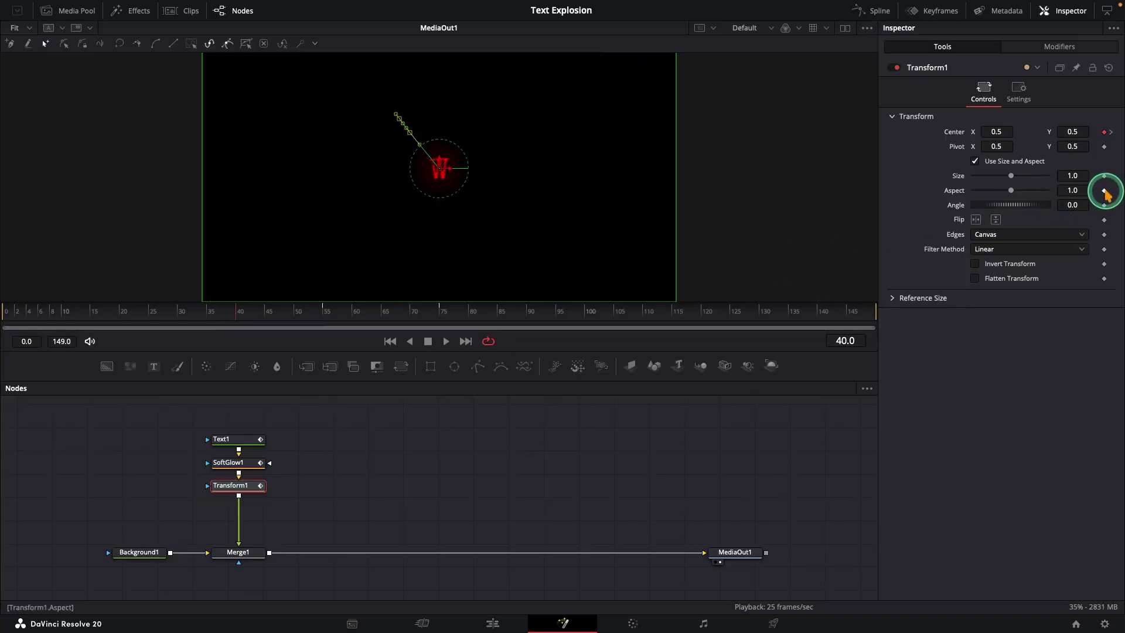
pyautogui.click(1104, 205)
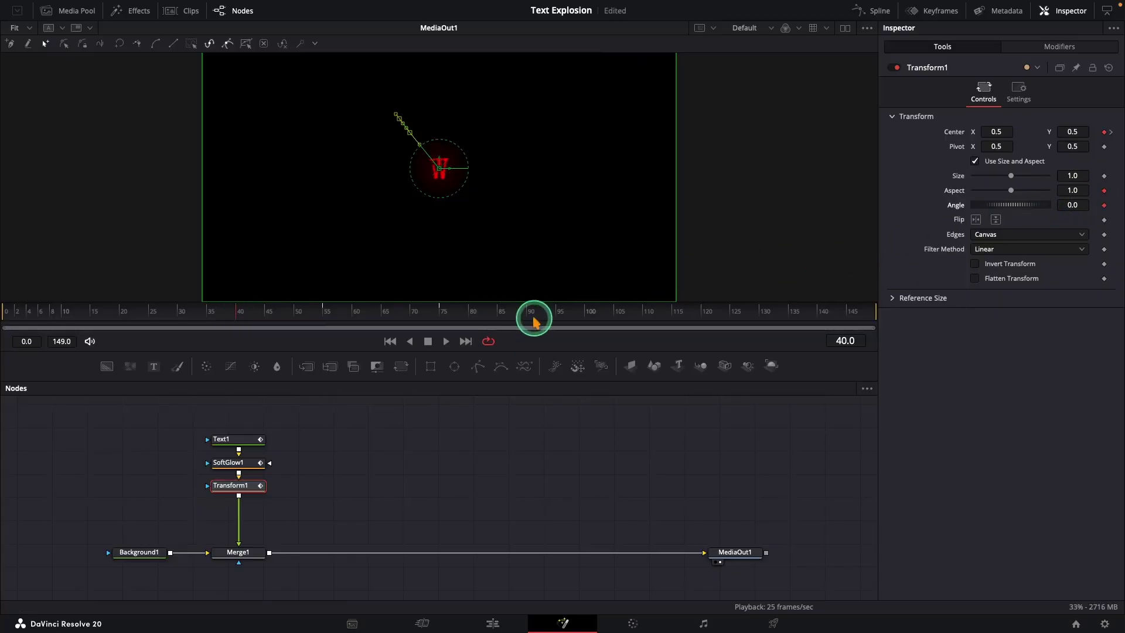
pyautogui.click(442, 315)
pyautogui.click(1082, 189)
pyautogui.write('0.')
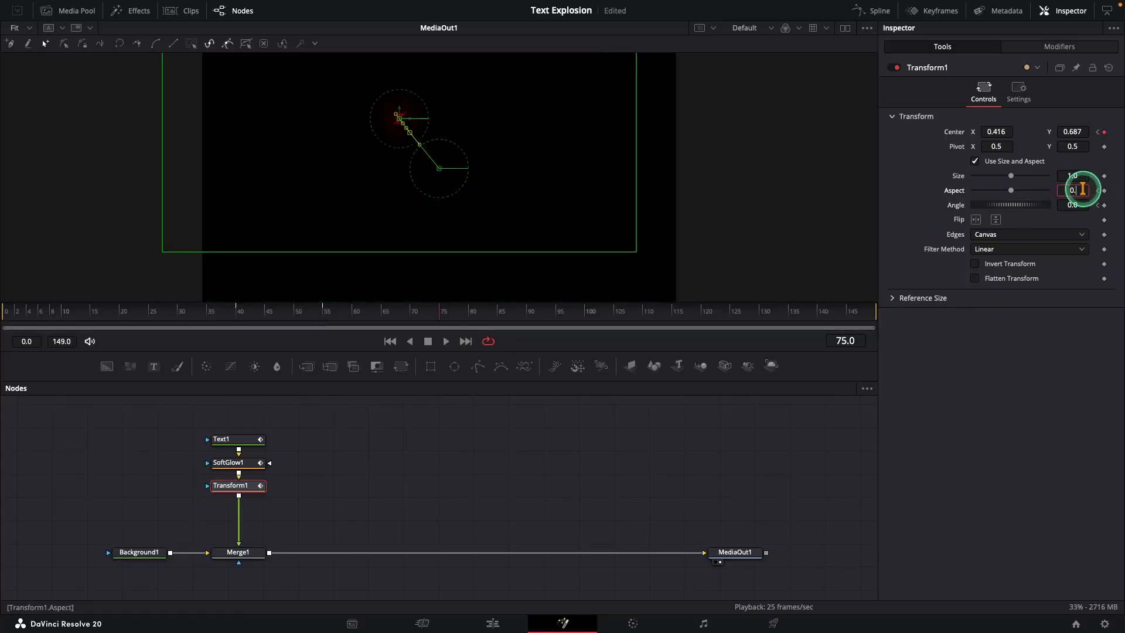
pyautogui.write('8')
pyautogui.press('Tab')
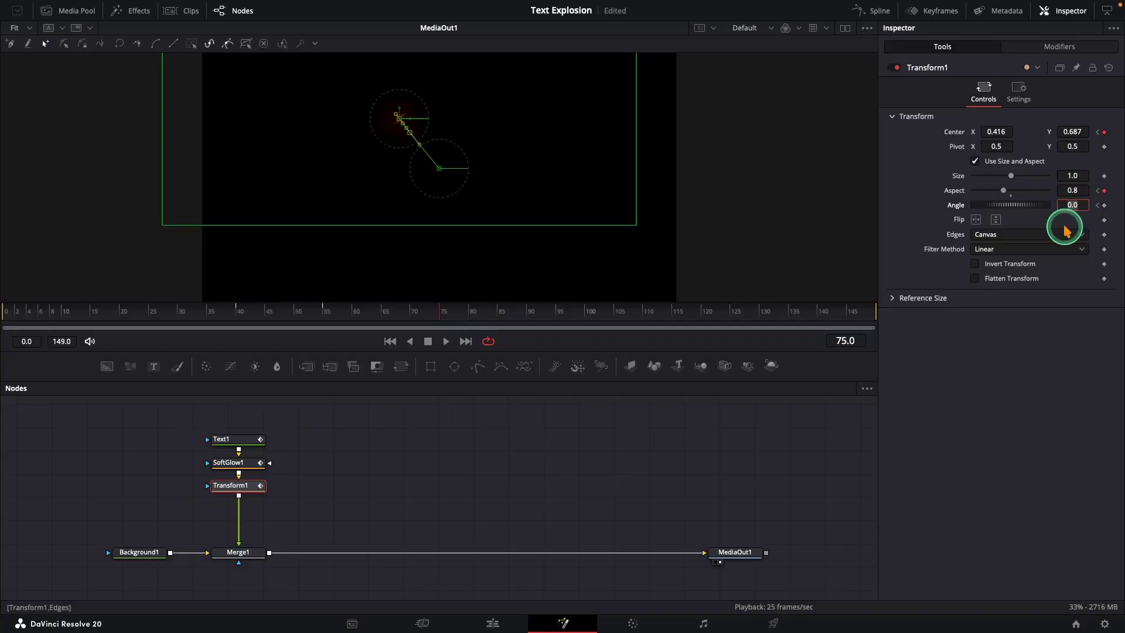
pyautogui.press('Tab')
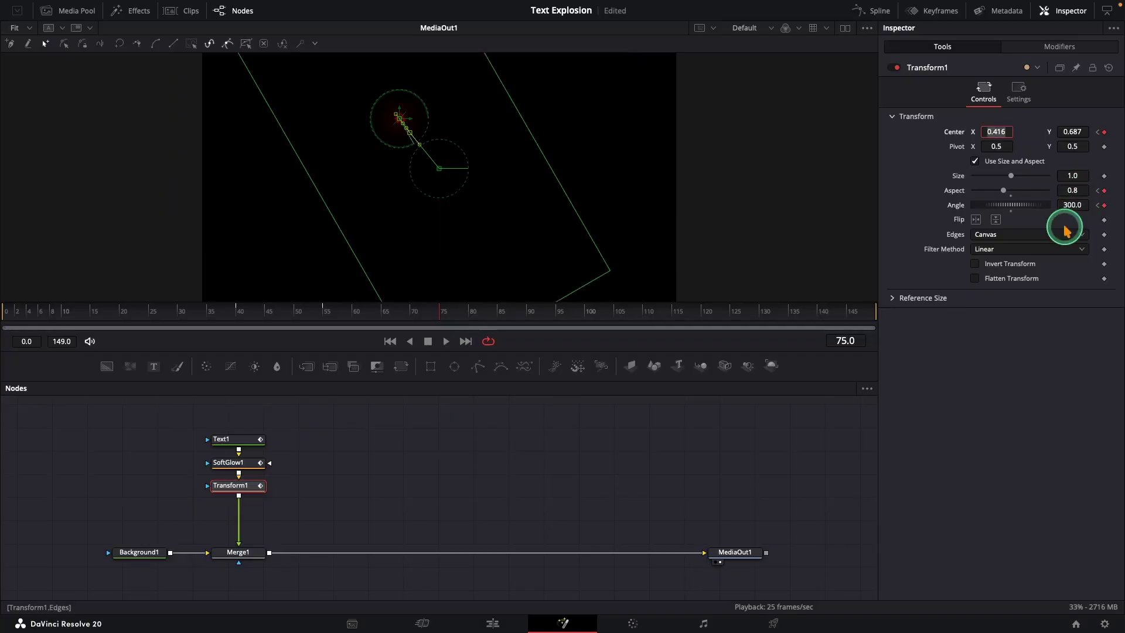
# Copy the Text1, SoftGlow1 and Transform1 nodes together and paste one duplicate chain beside the original
pyautogui.click(372, 413)
pyautogui.moveTo(175, 432); pyautogui.dragTo(314, 512)
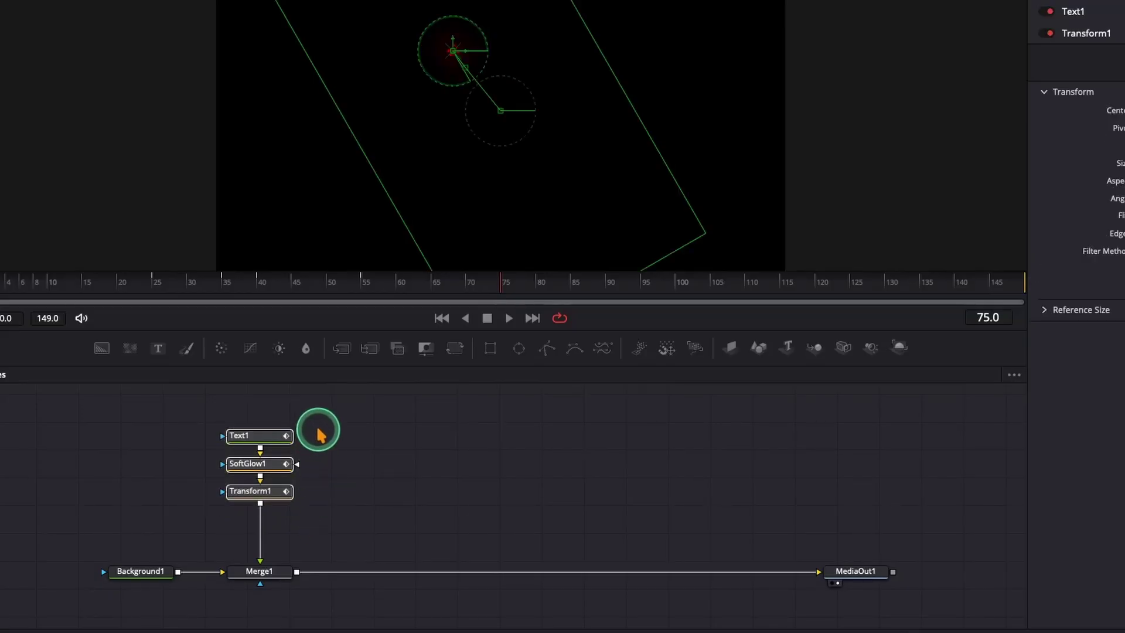
pyautogui.moveTo(317, 429); pyautogui.dragTo(828, 521)
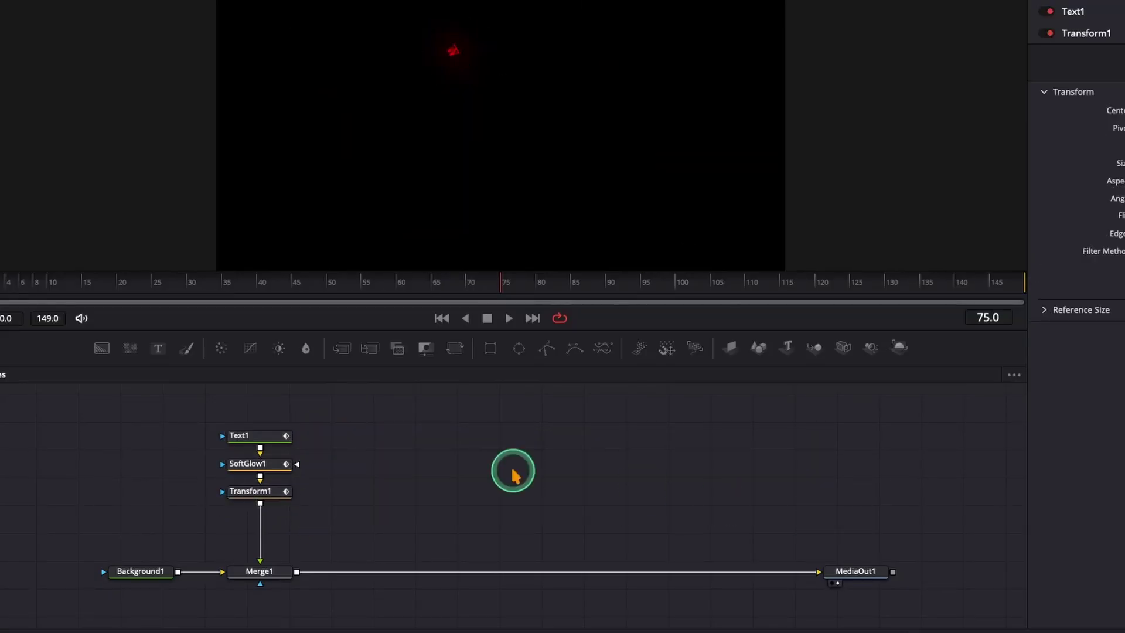
pyautogui.moveTo(206, 413); pyautogui.dragTo(313, 513)
pyautogui.rightClick(281, 495)
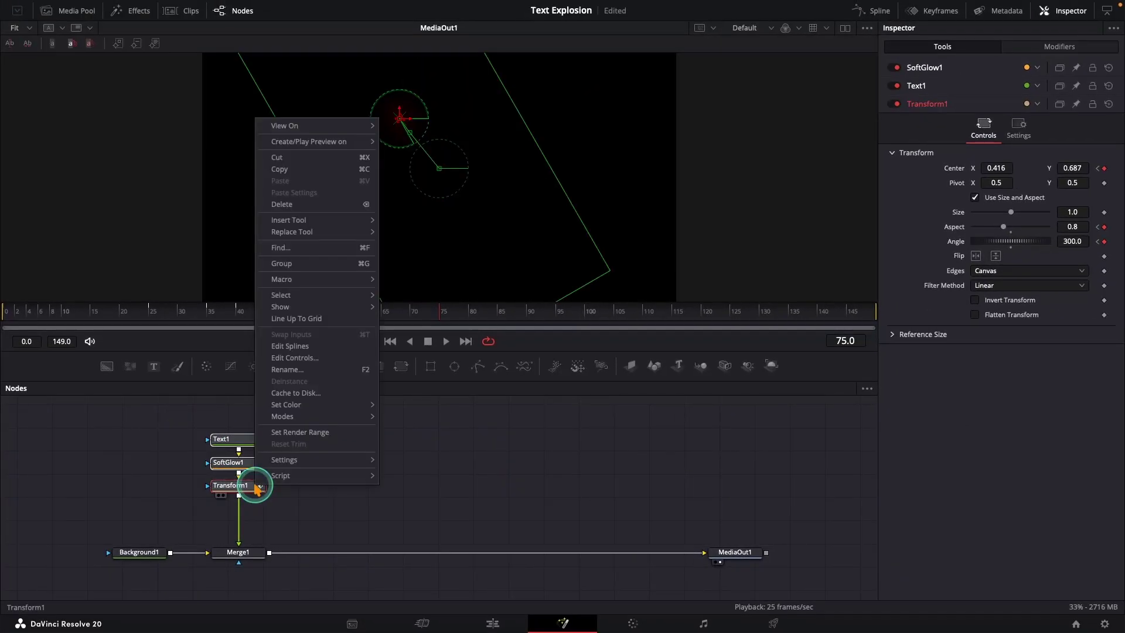
pyautogui.click(336, 170)
pyautogui.click(316, 447)
pyautogui.press('super+v')
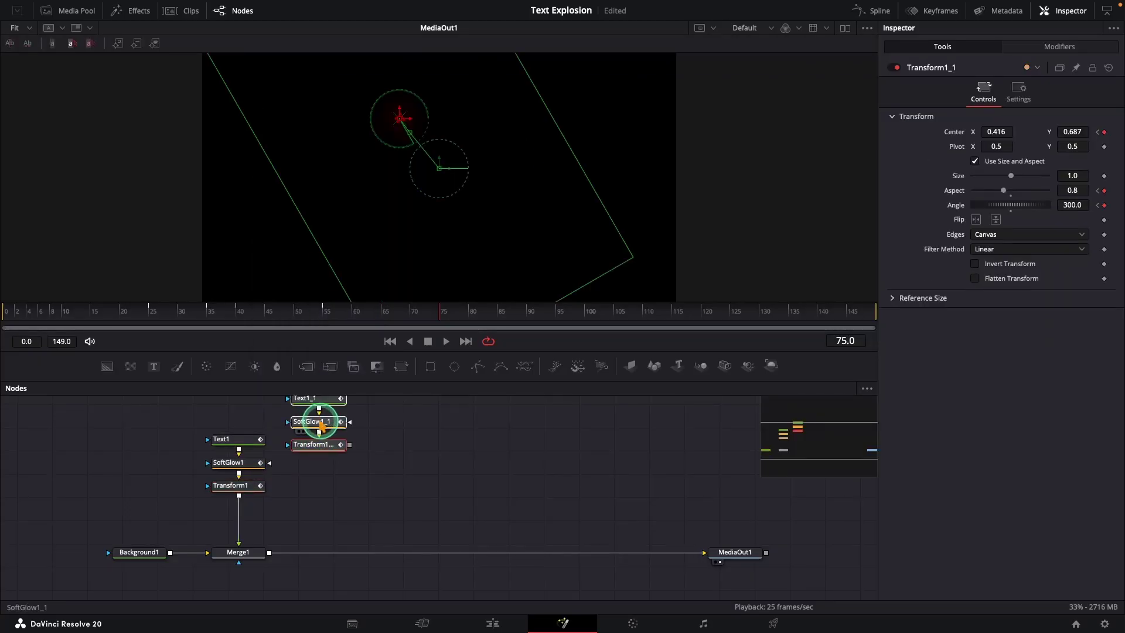
pyautogui.moveTo(320, 425); pyautogui.dragTo(331, 462)
# Paste four more copies of the text, glow and transform chain in an evenly spaced row
pyautogui.click(409, 442)
pyautogui.press('super+v')
pyautogui.click(483, 441)
pyautogui.press('super+v')
pyautogui.moveTo(489, 442); pyautogui.dragTo(503, 442)
pyautogui.click(573, 440)
pyautogui.press('super+v')
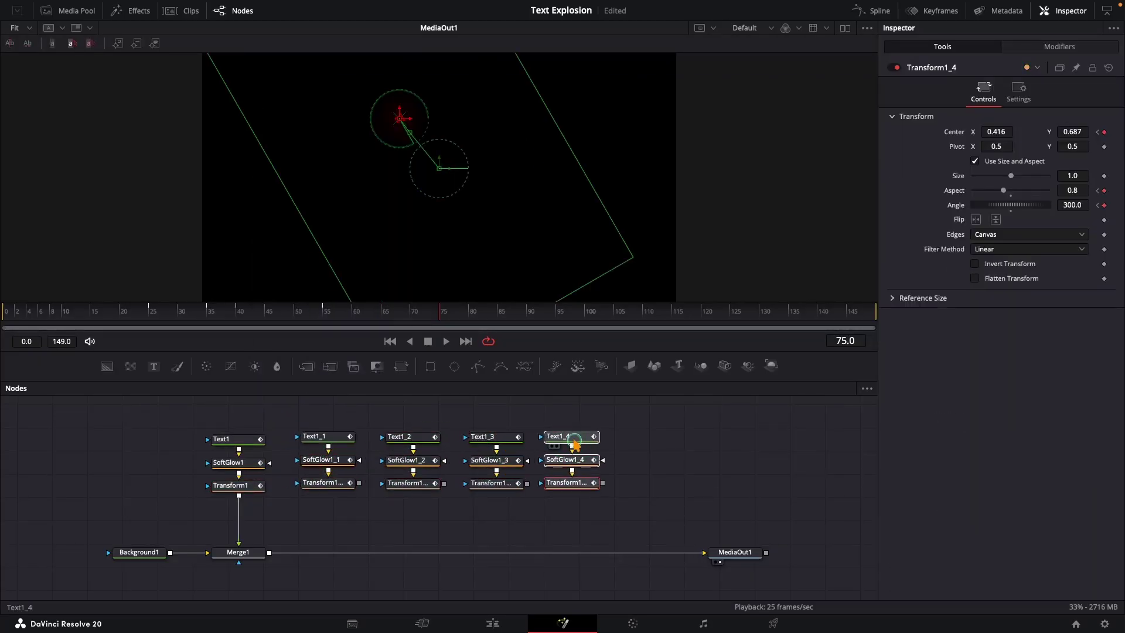
pyautogui.click(655, 444)
pyautogui.press('super+v')
# Move MediaOut1 farther along and connect the five copied Transform nodes into the main line through Merge2 to Merge6
pyautogui.moveTo(729, 549); pyautogui.dragTo(811, 551)
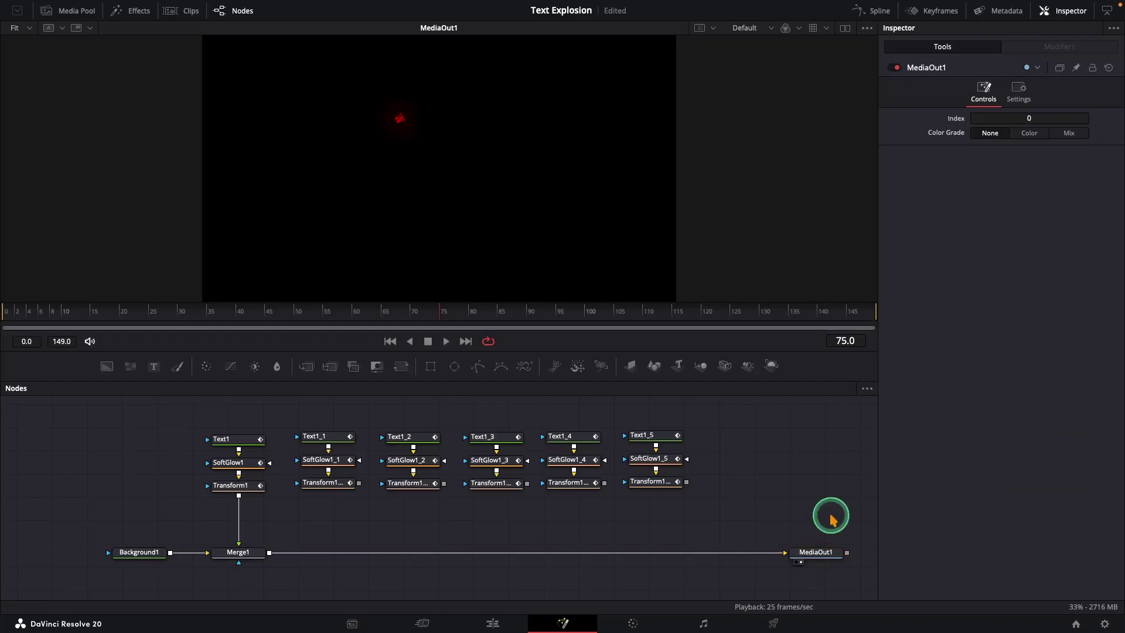
pyautogui.moveTo(358, 482); pyautogui.dragTo(276, 551)
pyautogui.moveTo(443, 483); pyautogui.dragTo(375, 551)
pyautogui.moveTo(527, 483); pyautogui.dragTo(469, 551)
pyautogui.moveTo(604, 483); pyautogui.dragTo(560, 550)
pyautogui.moveTo(686, 482); pyautogui.dragTo(614, 550)
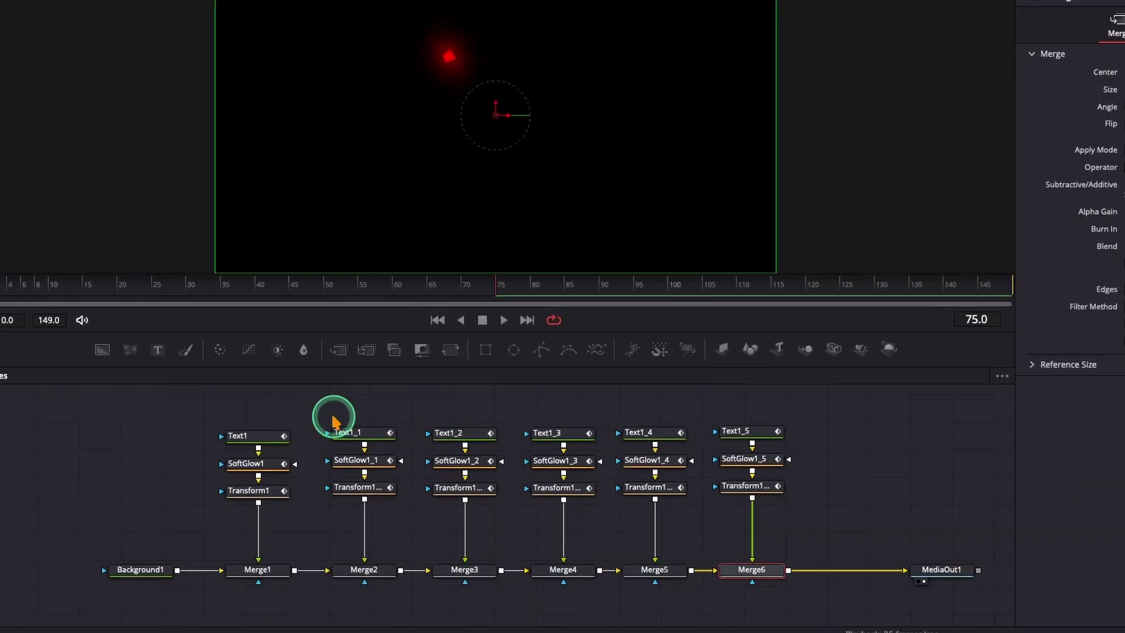
# Rename the five copied text nodes Text2, Text3, Text4, Text5 and Text6
pyautogui.moveTo(290, 418); pyautogui.dragTo(753, 431)
pyautogui.rightClick(378, 432)
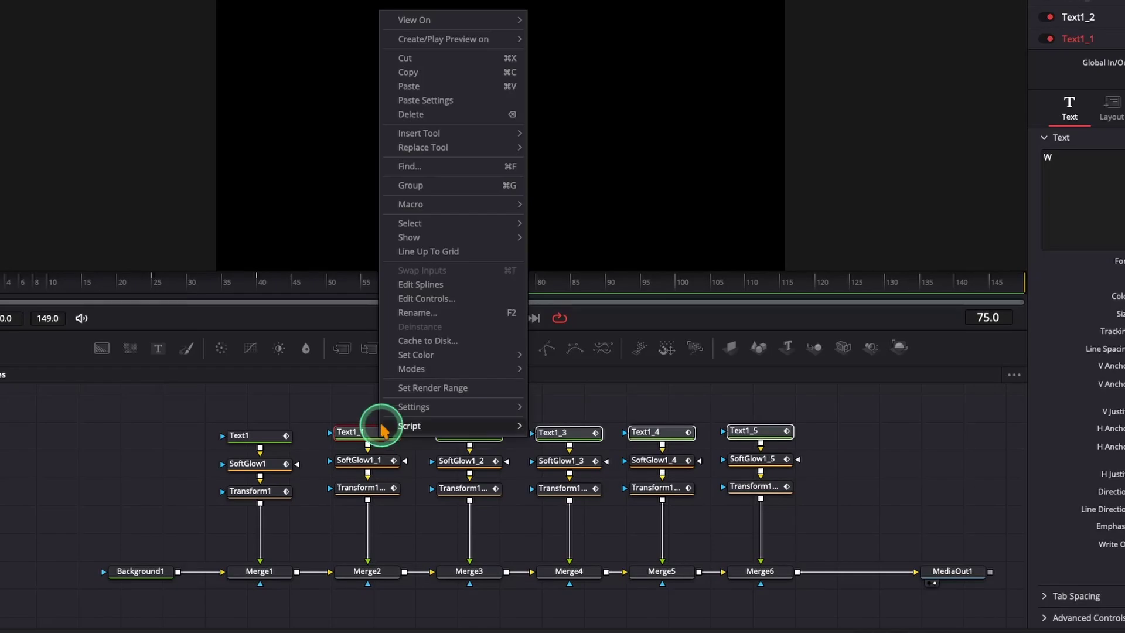
pyautogui.click(417, 313)
pyautogui.write('Text2')
pyautogui.press('Return')
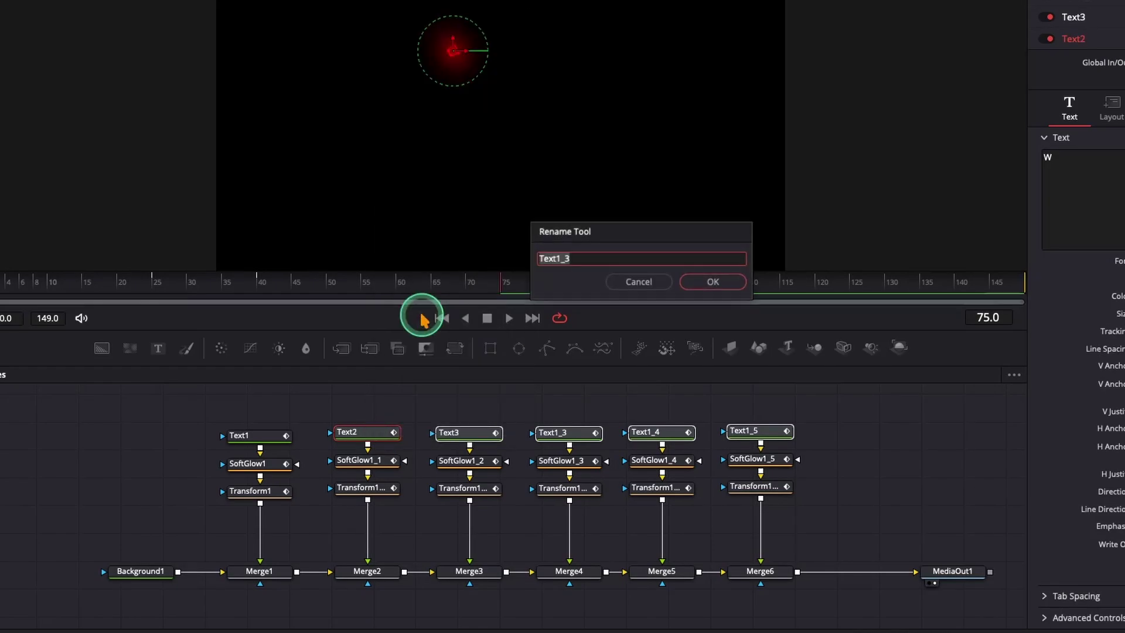
pyautogui.write('6')
pyautogui.press('Return')
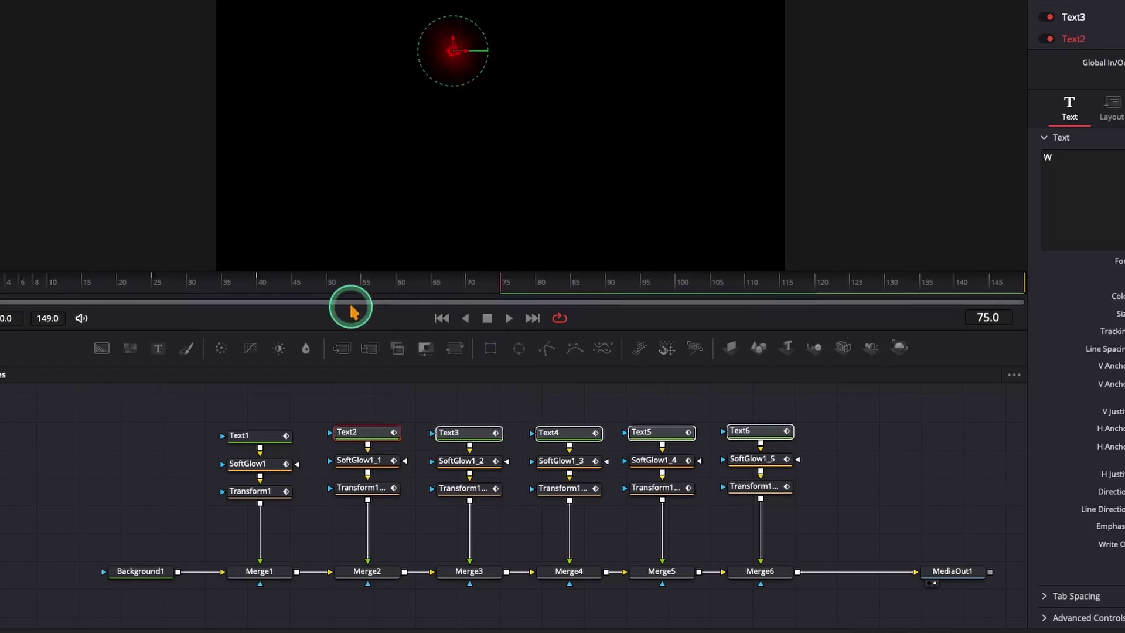
# At frame 39, adjust the merge nodes' center X to spread the letters in a row, with a word gap after the fourth
pyautogui.click(256, 287)
pyautogui.click(262, 574)
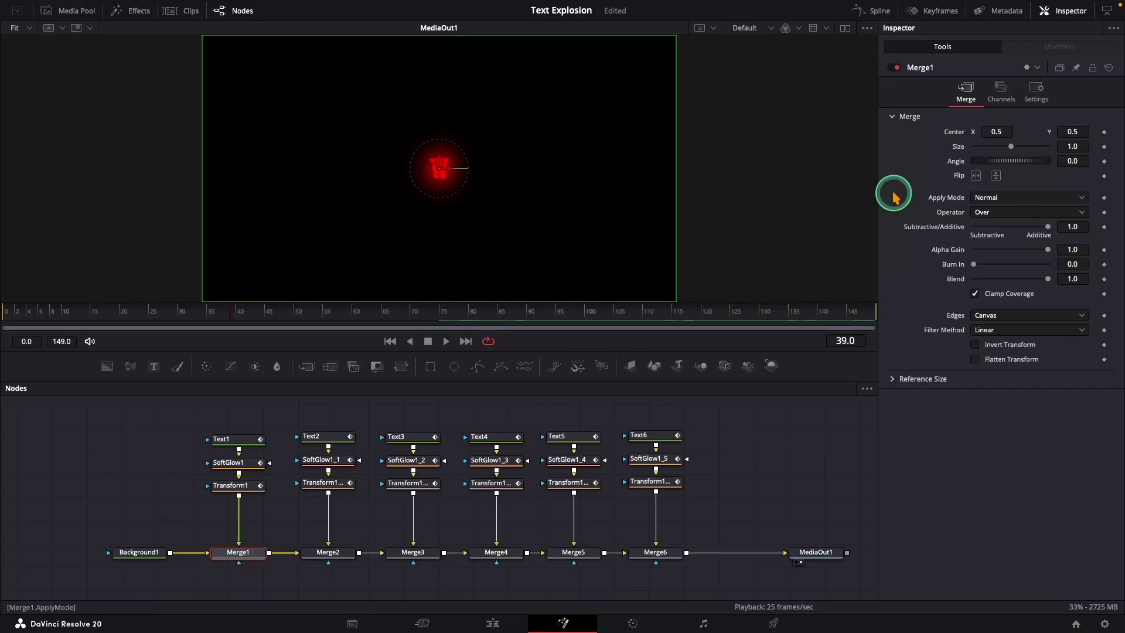
pyautogui.moveTo(996, 132); pyautogui.dragTo(1016, 144)
pyautogui.click(331, 553)
pyautogui.click(411, 550)
pyautogui.click(501, 568)
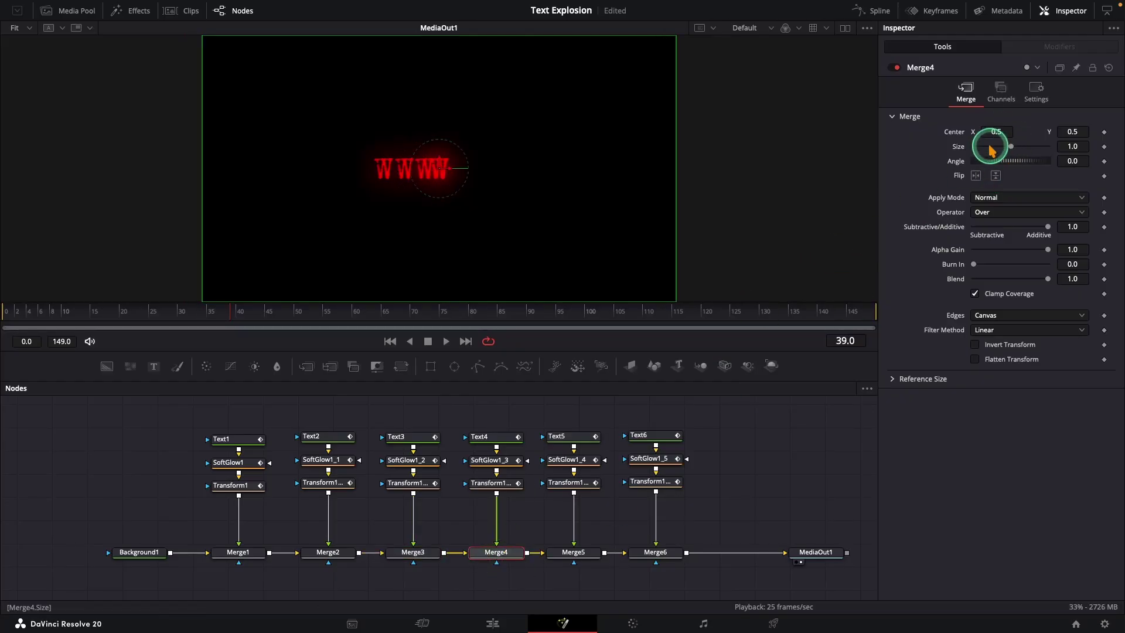
pyautogui.click(655, 550)
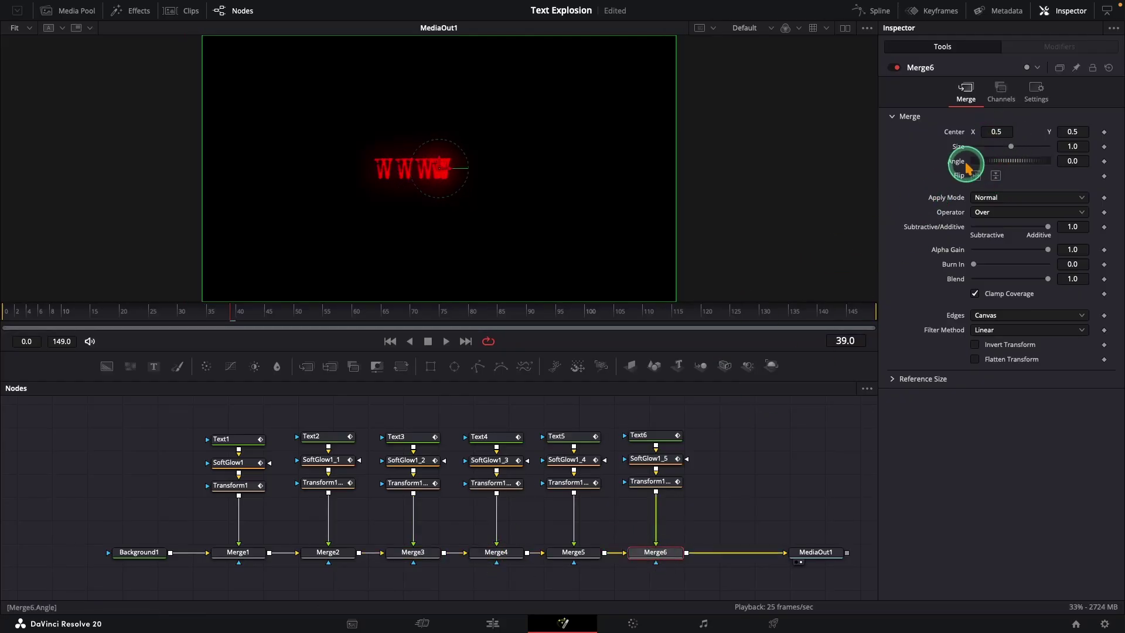
pyautogui.moveTo(992, 131)
pyautogui.mouseDown()
pyautogui.moveTo(1034, 140)
pyautogui.moveTo(991, 131)
pyautogui.moveTo(1004, 131)
pyautogui.mouseUp()
pyautogui.click(580, 551)
pyautogui.click(668, 544)
# Change the letters in Text2 to Text6 to A, K, E, U and P so the row spells WAKE UP
pyautogui.click(321, 437)
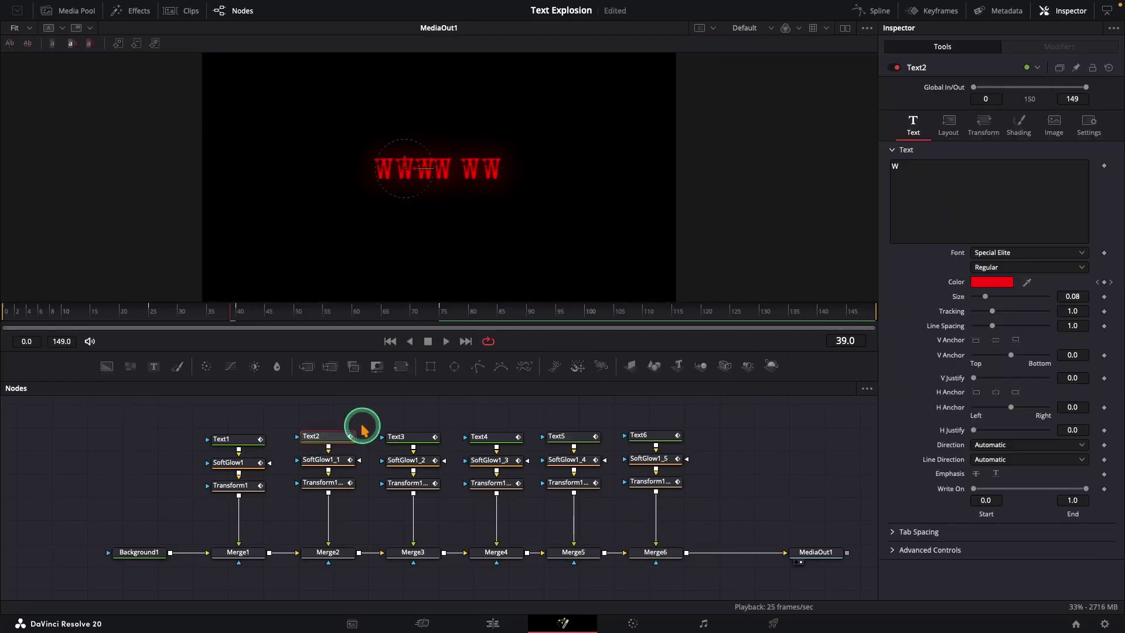
pyautogui.doubleClick(916, 172)
pyautogui.write('A')
pyautogui.click(413, 436)
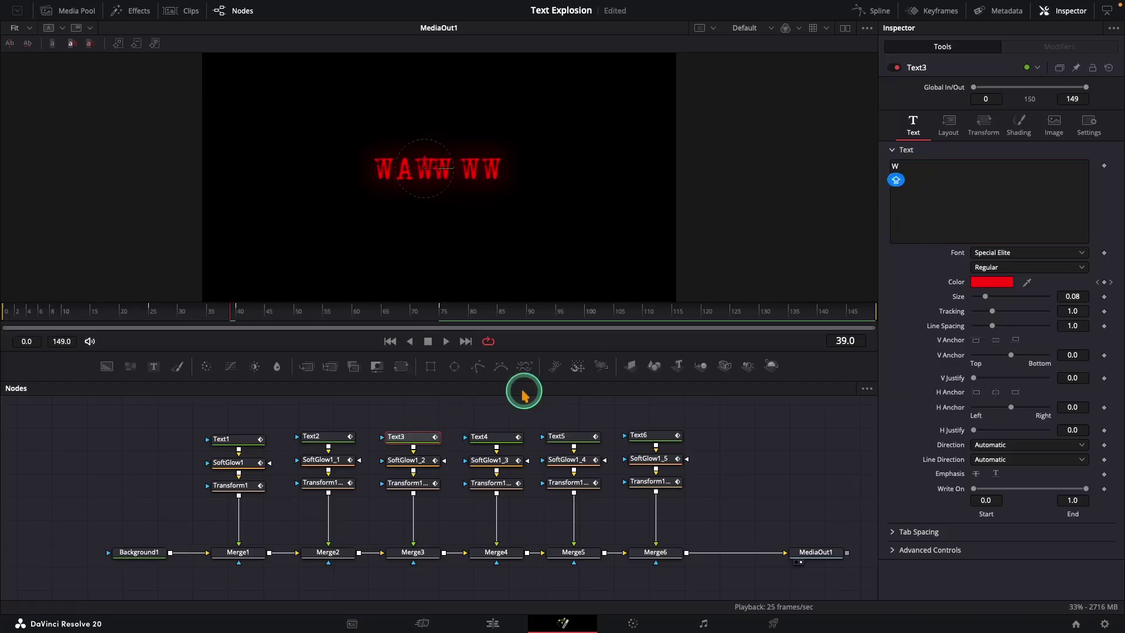
pyautogui.doubleClick(924, 167)
pyautogui.write('K')
pyautogui.click(496, 438)
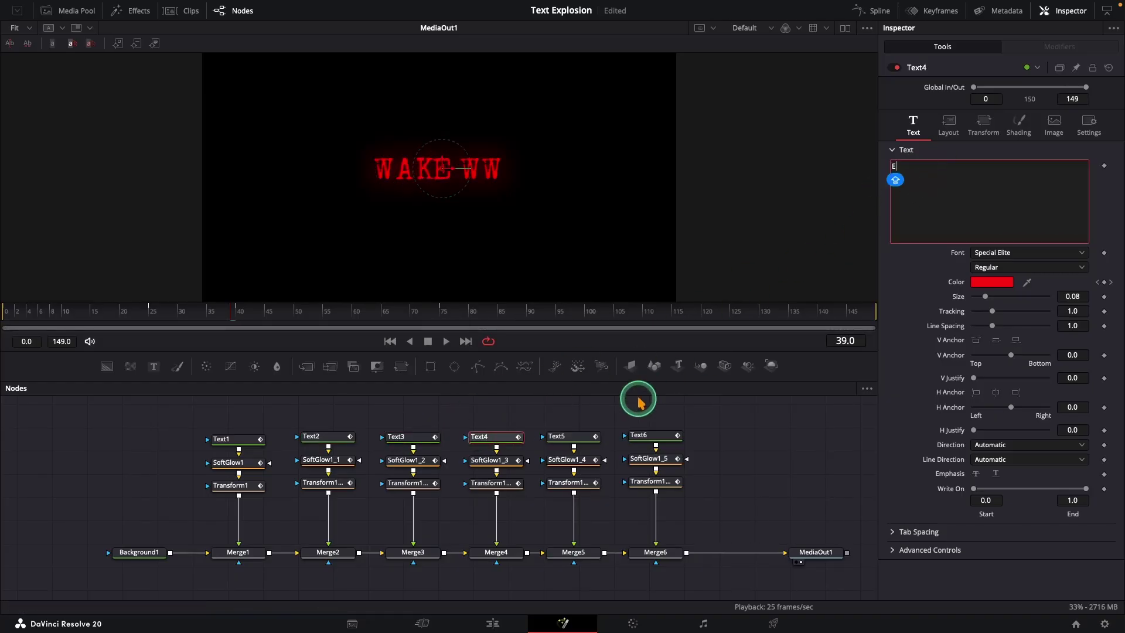
pyautogui.click(581, 436)
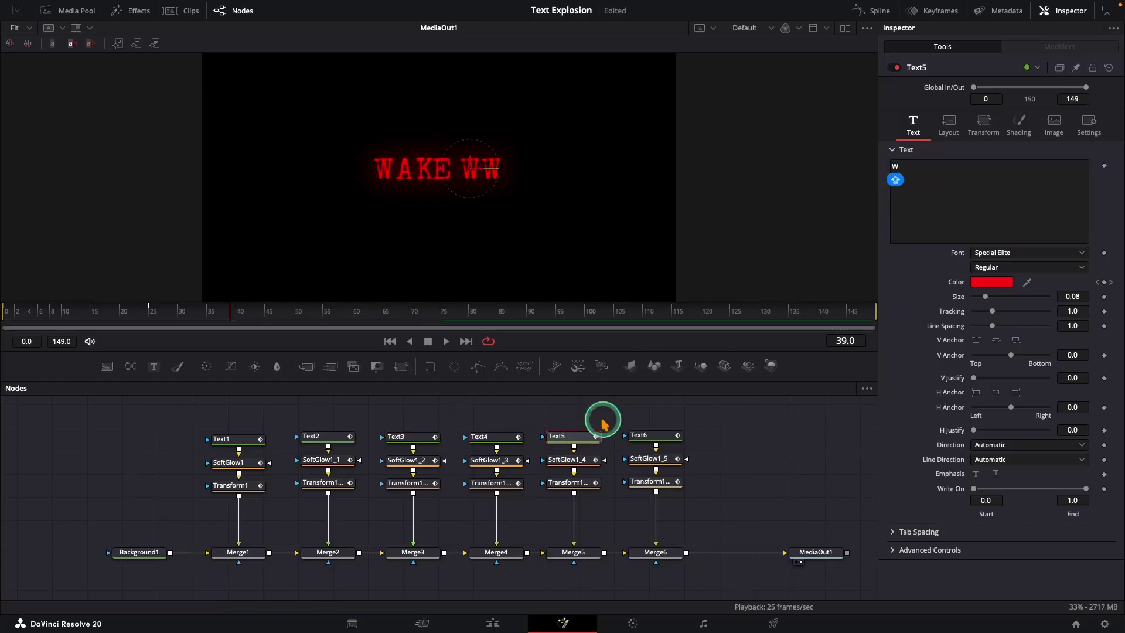
pyautogui.click(666, 432)
pyautogui.click(958, 178)
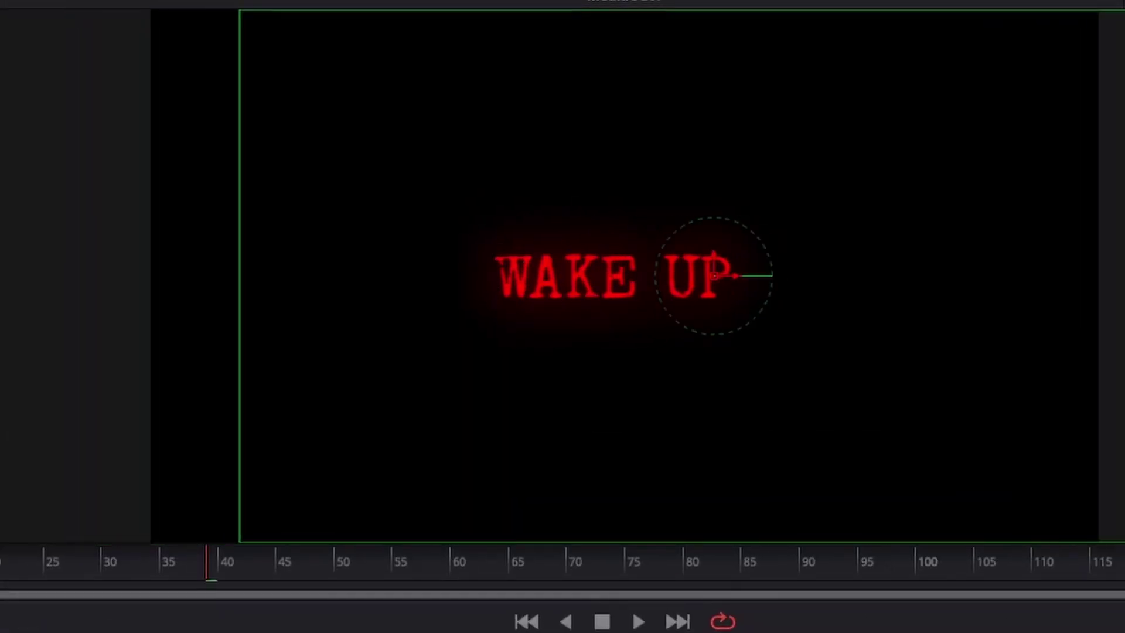
# Play the WAKE UP animation from the start to check how the letters move
pyautogui.click(526, 621)
pyautogui.click(639, 621)
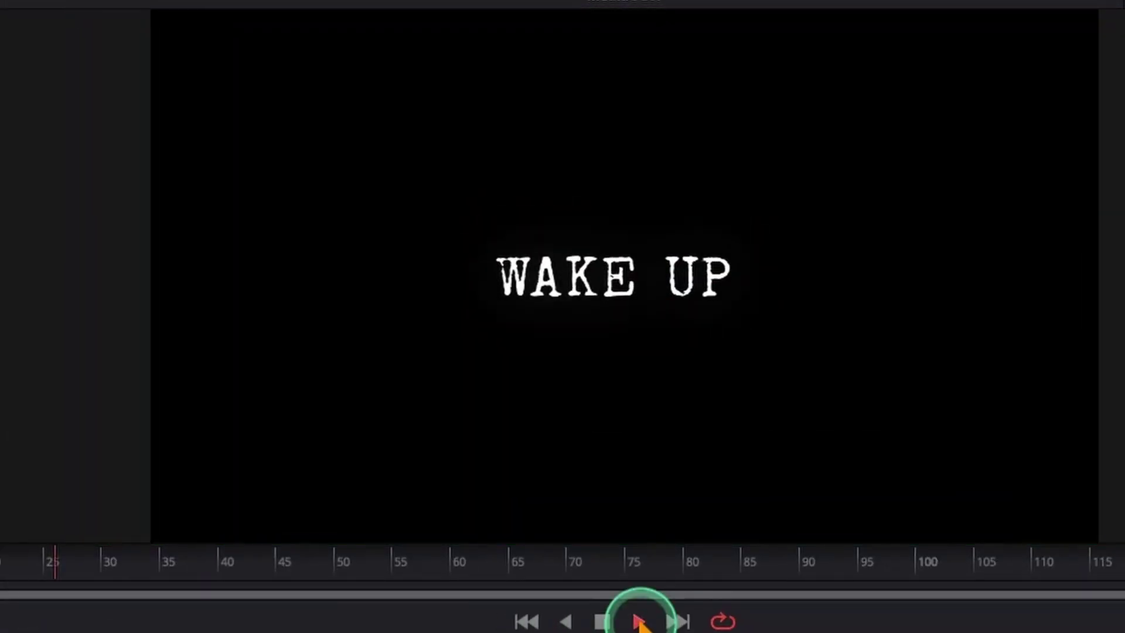
pyautogui.click(602, 621)
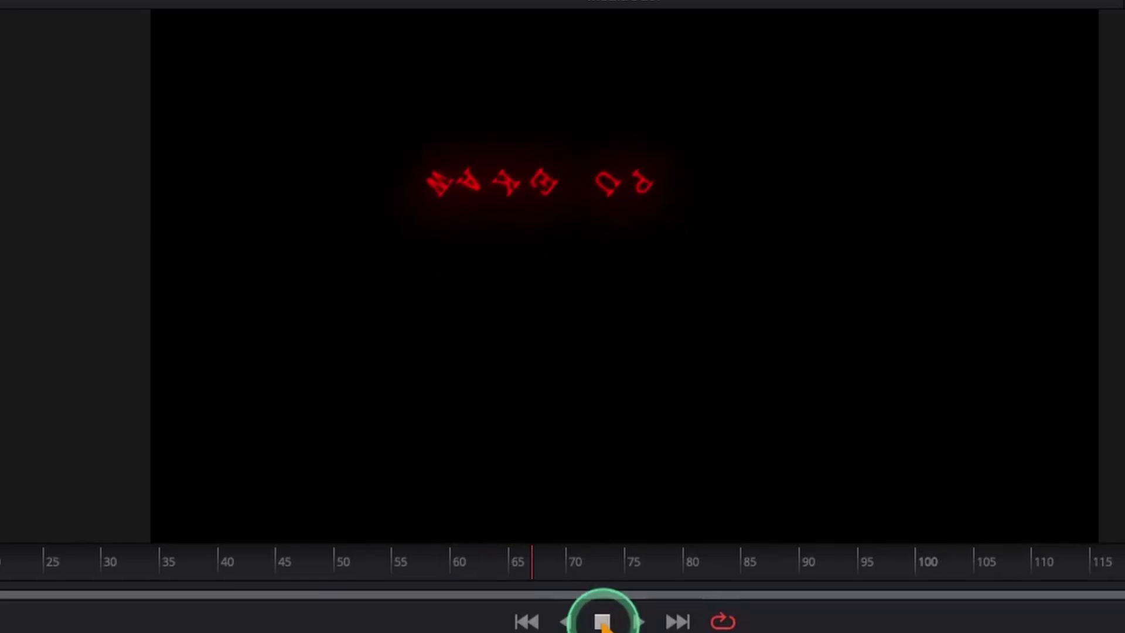
# At frame 40, reshape the motion paths so the A flies up and slightly right and the K flies down to the left
pyautogui.click(218, 561)
pyautogui.click(315, 486)
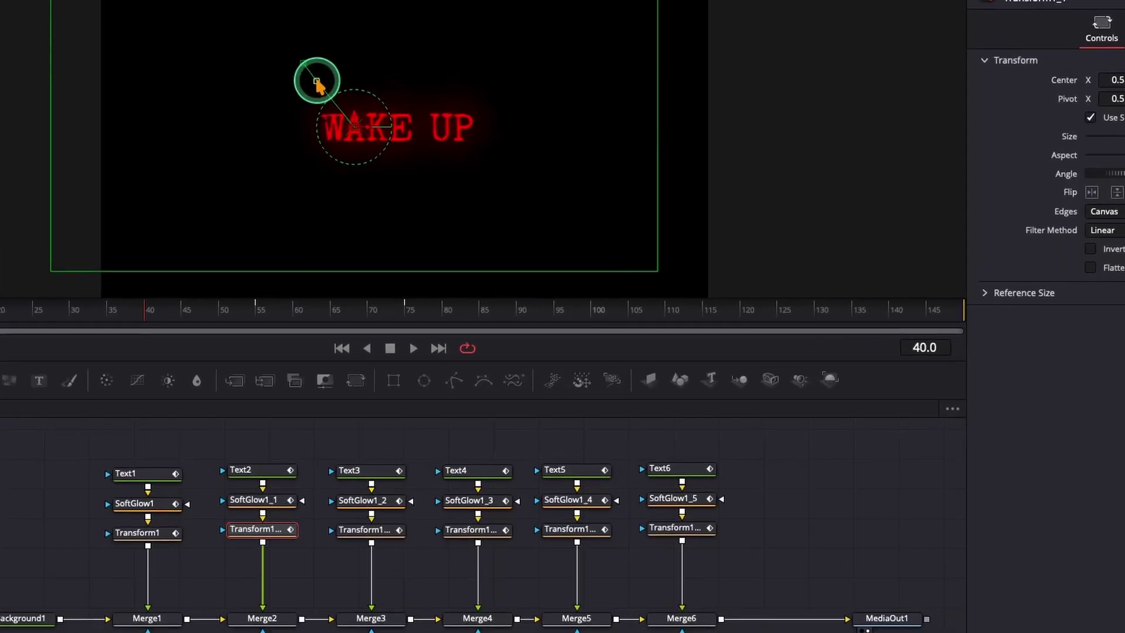
pyautogui.moveTo(313, 79); pyautogui.dragTo(369, 75)
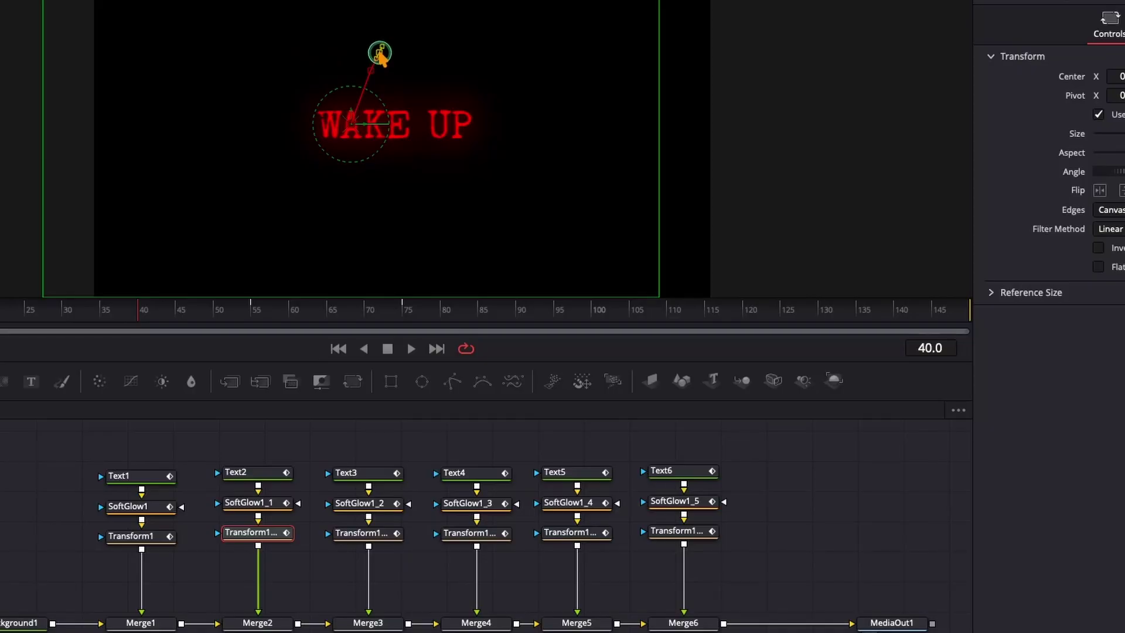
pyautogui.click(375, 535)
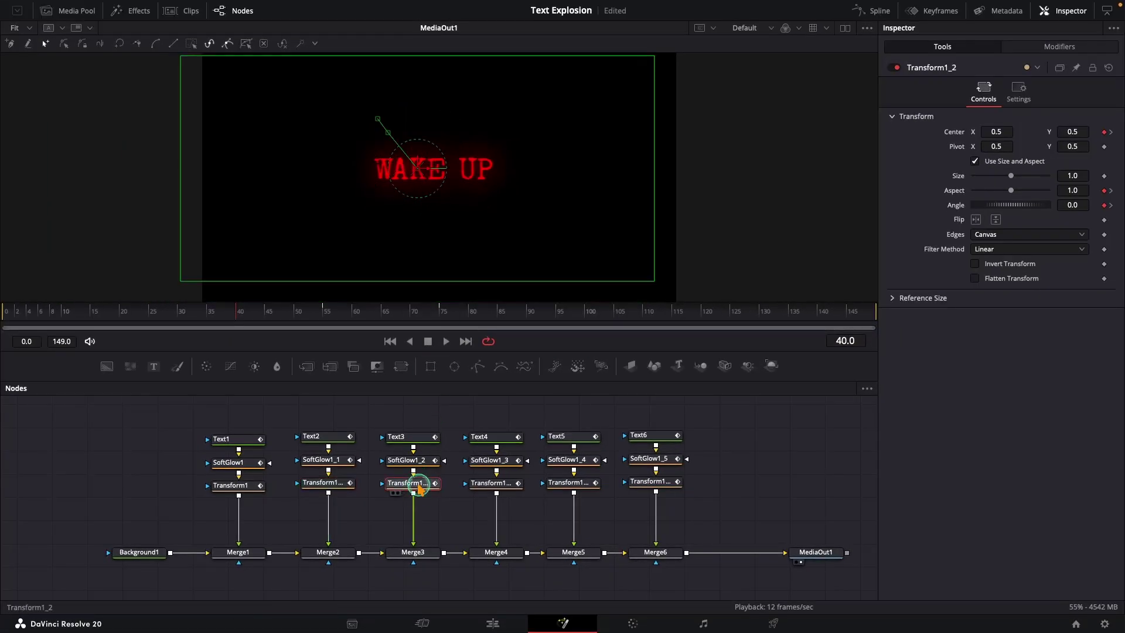
pyautogui.moveTo(388, 133); pyautogui.dragTo(384, 174)
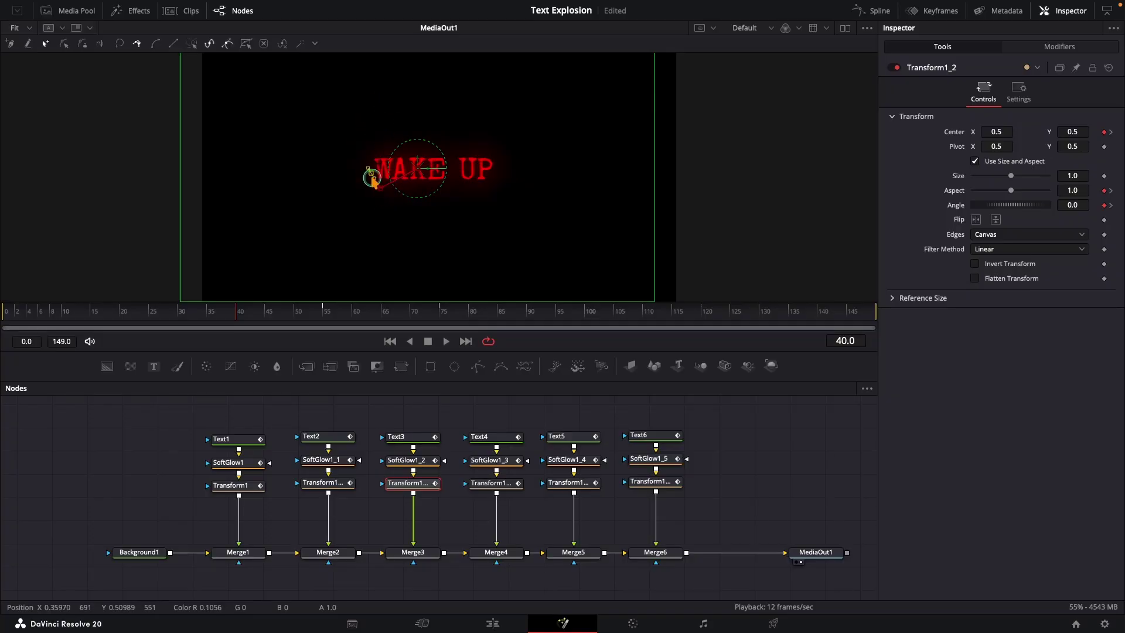
# Reshape the motion paths so the E and P fly down to the left and the U flies up to the left
pyautogui.click(495, 483)
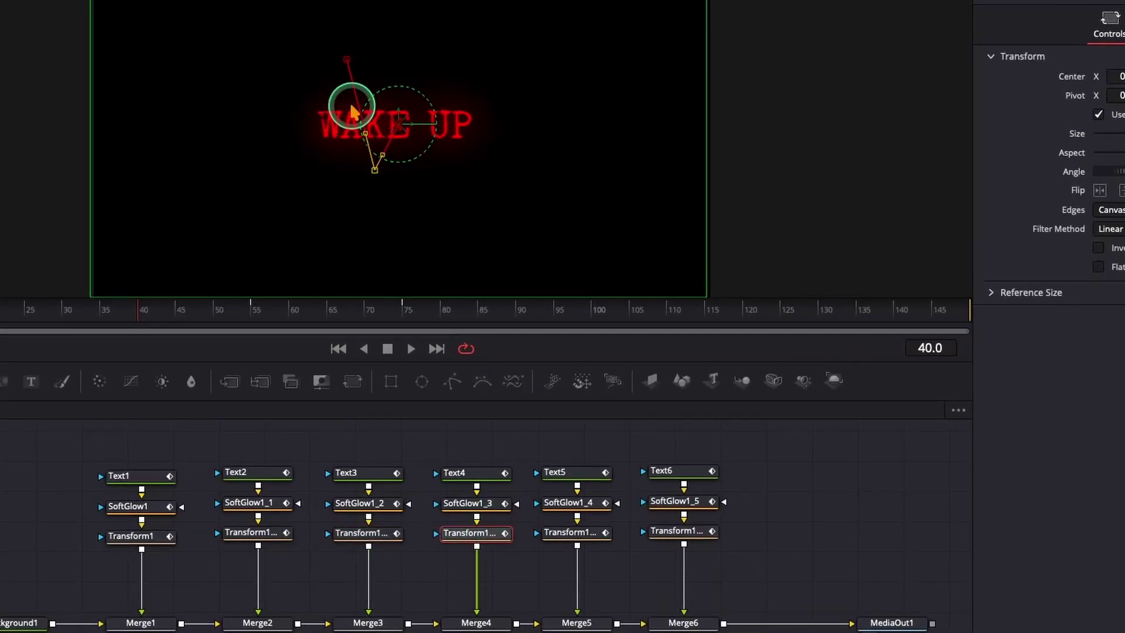
pyautogui.moveTo(339, 57); pyautogui.dragTo(365, 190)
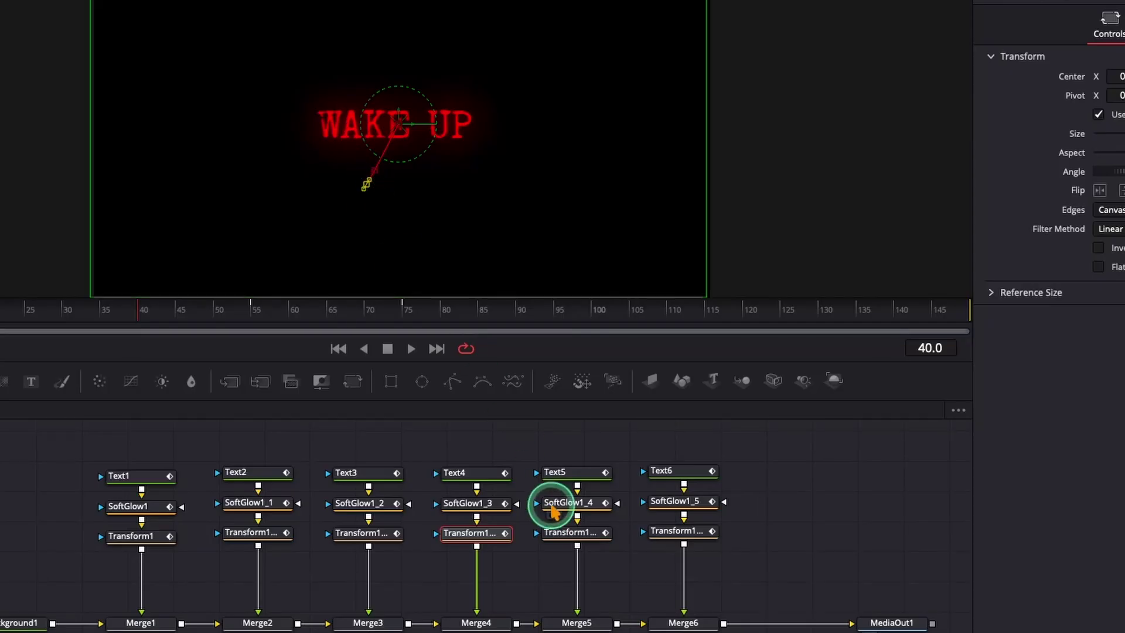
pyautogui.click(569, 530)
pyautogui.moveTo(403, 83); pyautogui.dragTo(413, 69)
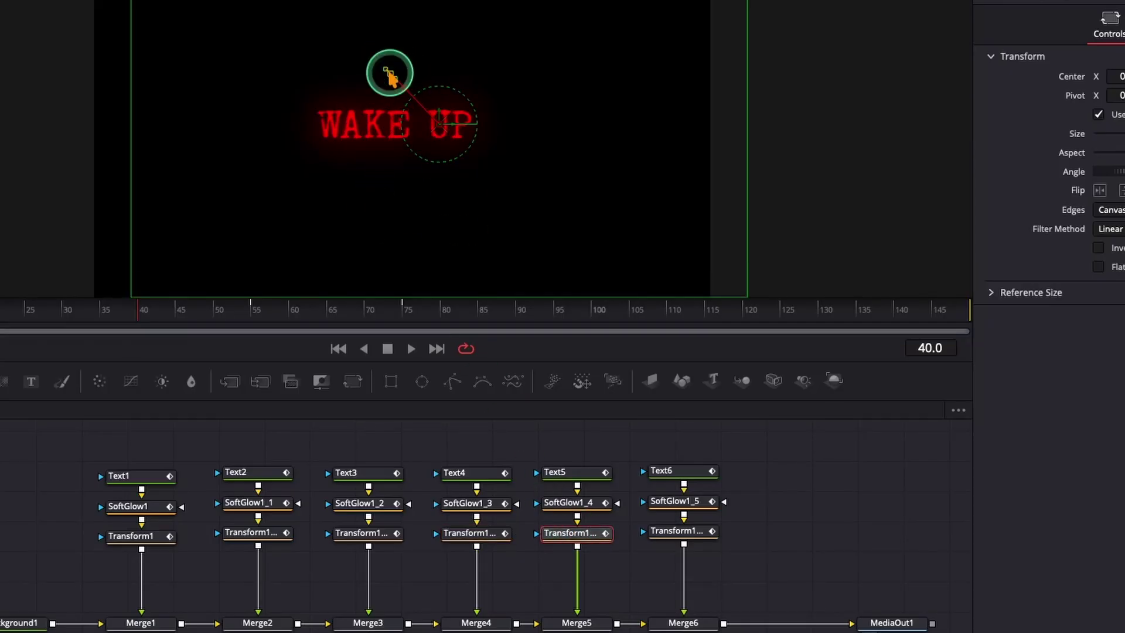
pyautogui.click(673, 530)
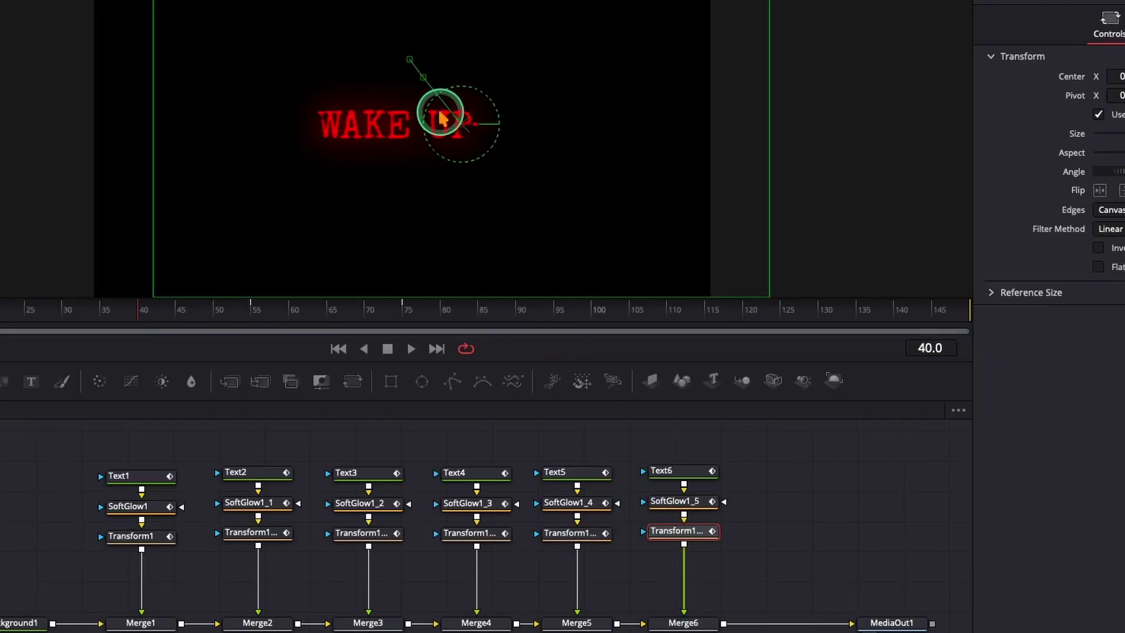
pyautogui.moveTo(422, 76); pyautogui.dragTo(446, 175)
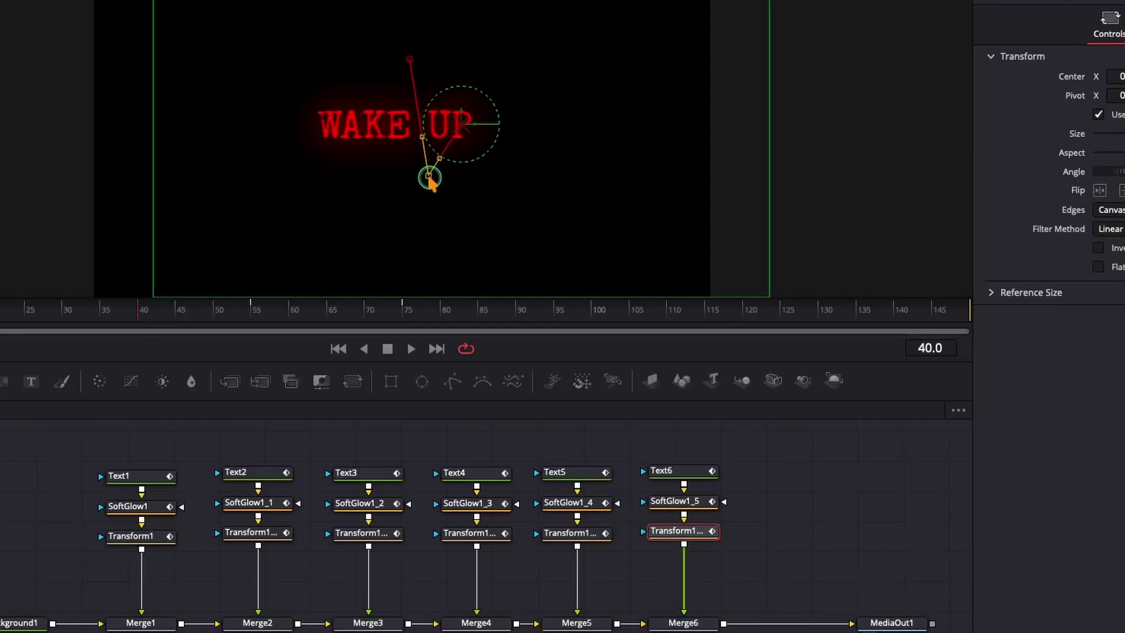
pyautogui.moveTo(410, 59); pyautogui.dragTo(422, 193)
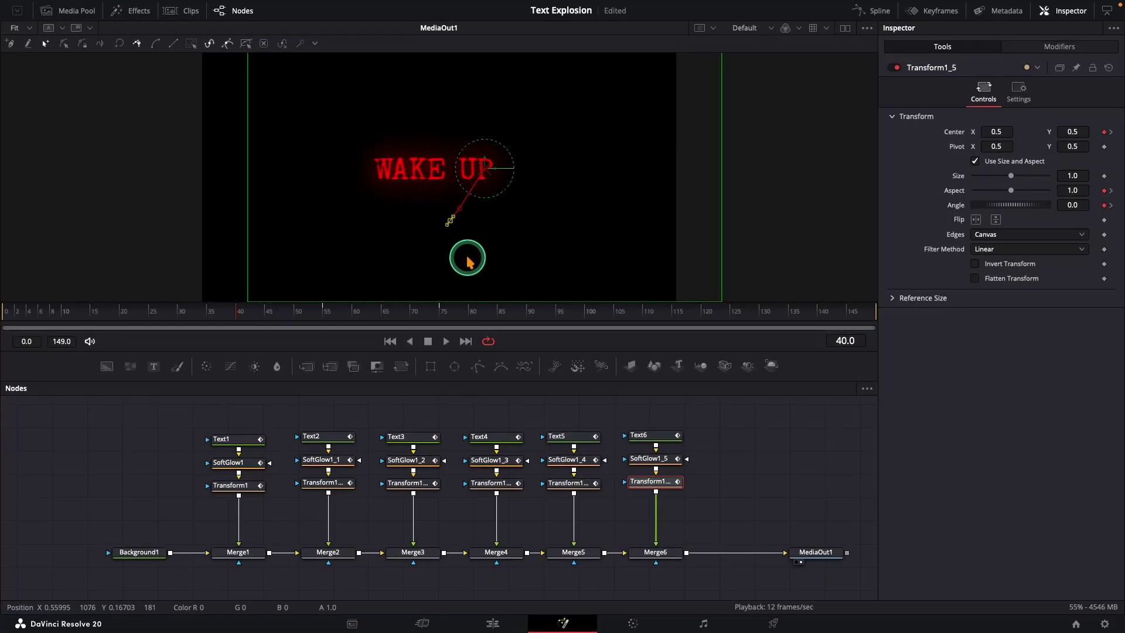
# Play the animation from the start and scrub back through it to check the new letter paths
pyautogui.click(429, 414)
pyautogui.click(390, 340)
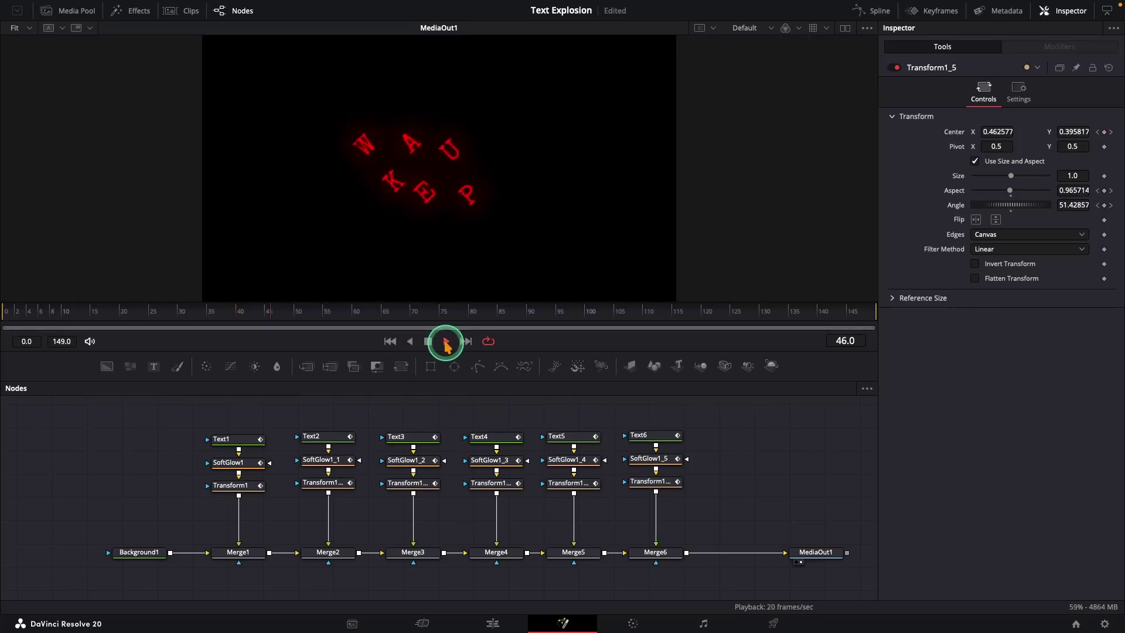
pyautogui.click(427, 342)
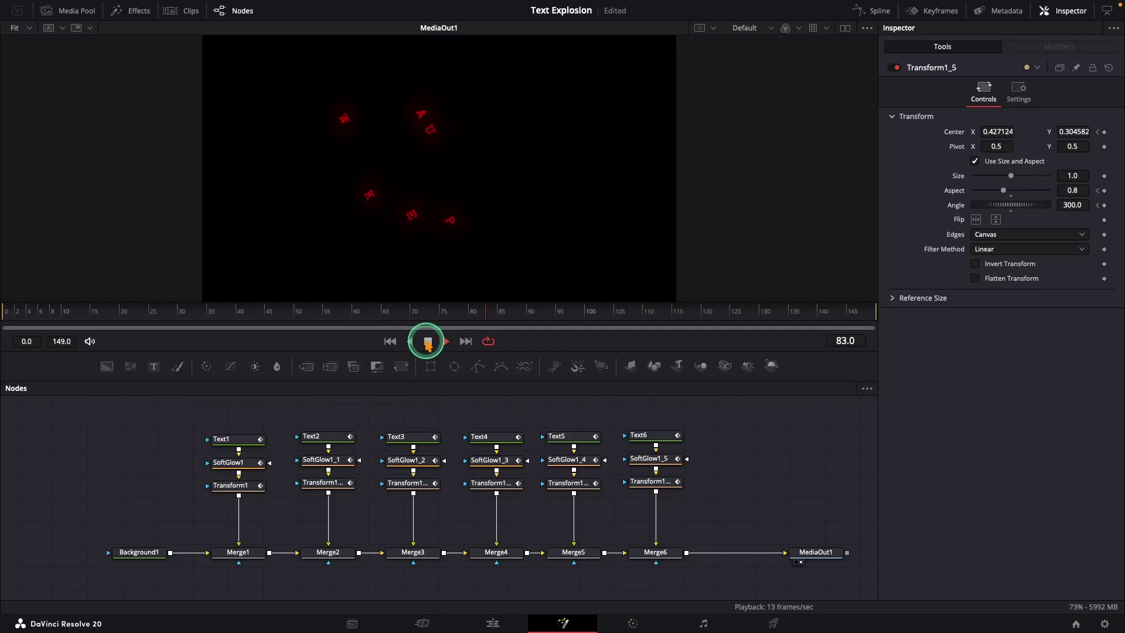
pyautogui.moveTo(261, 311); pyautogui.dragTo(134, 321)
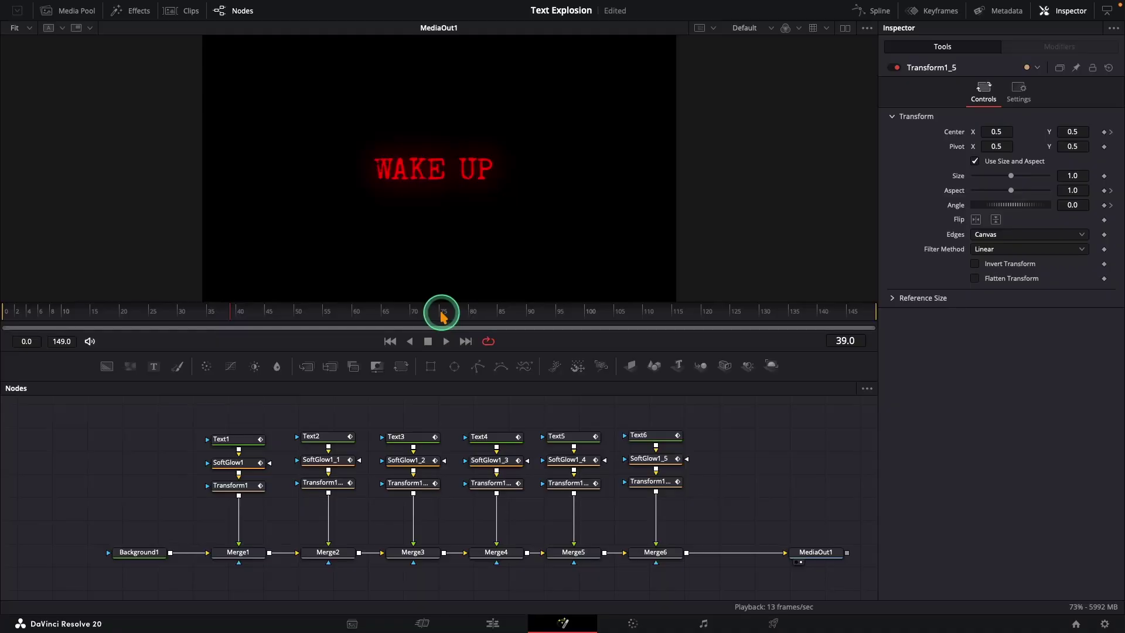
# At frame 75, set the angle of Transform1_1, the A's transform, to -150
pyautogui.click(441, 312)
pyautogui.click(326, 484)
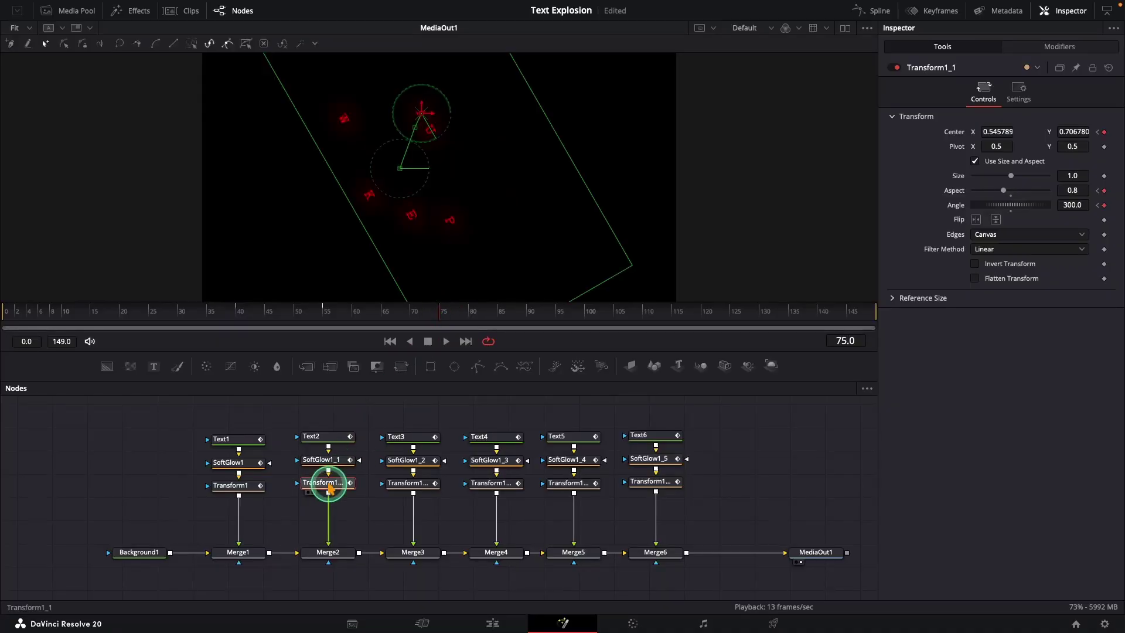
pyautogui.doubleClick(1063, 225)
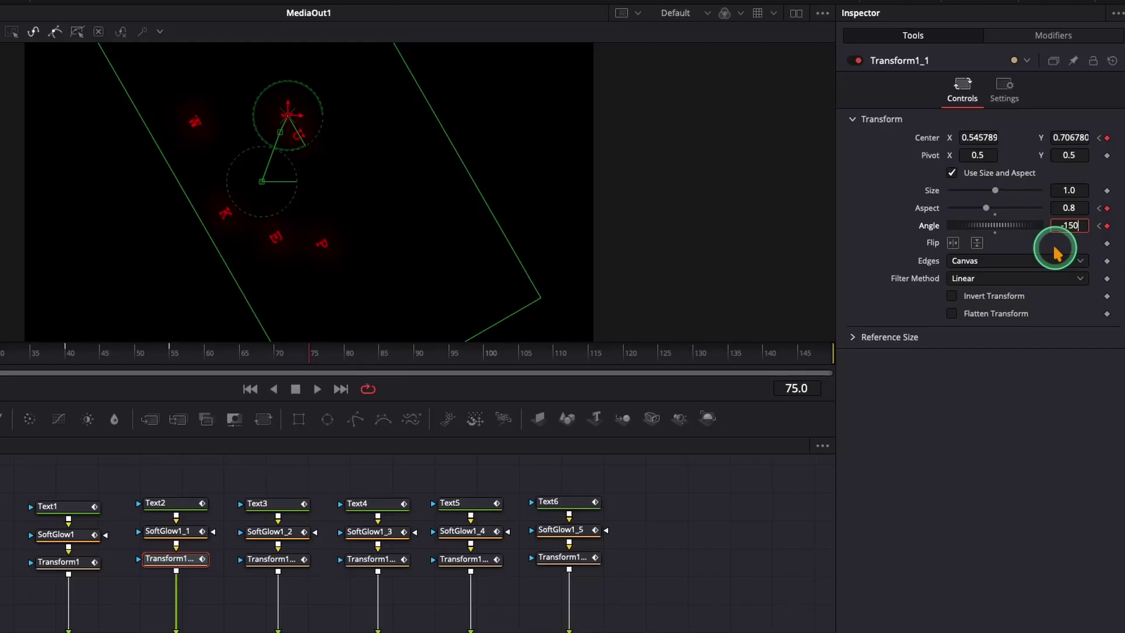
pyautogui.click(1054, 252)
# At frame 75, set the angle of Transform1_2 to 100 and of Transform1_3 to -50
pyautogui.click(271, 558)
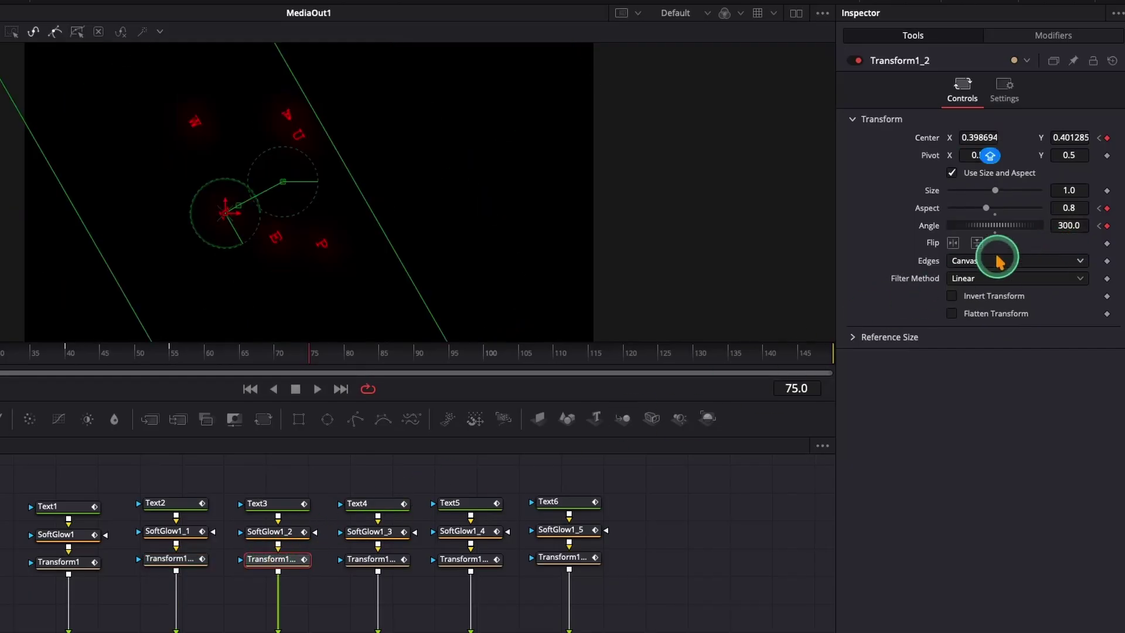
pyautogui.click(1069, 225)
pyautogui.write('150')
pyautogui.press('Return')
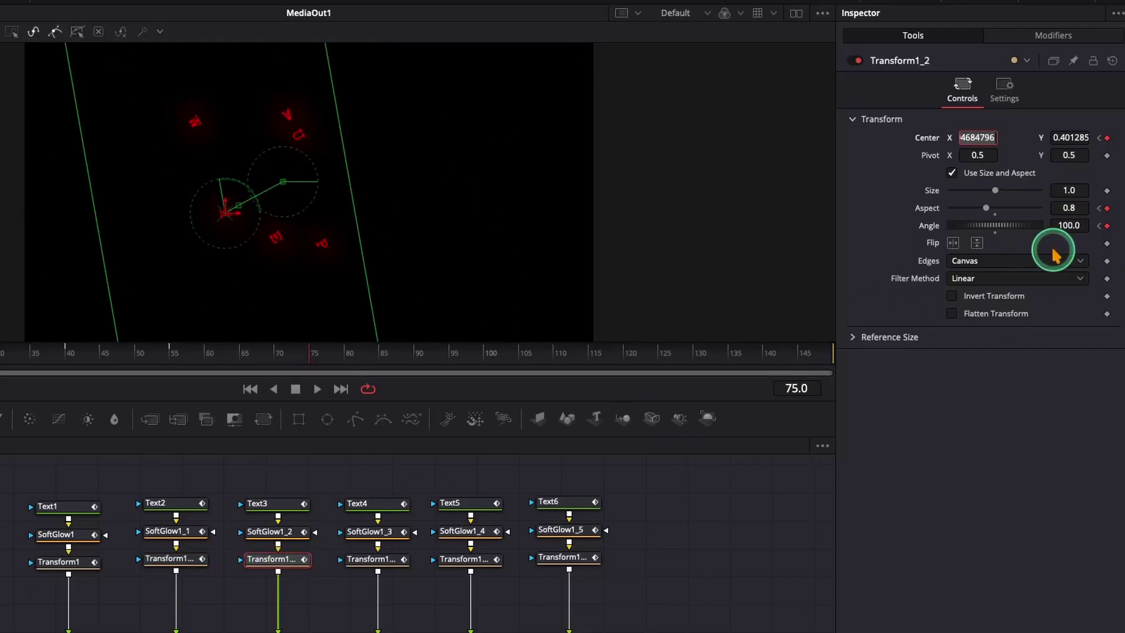
pyautogui.click(375, 558)
pyautogui.click(1070, 223)
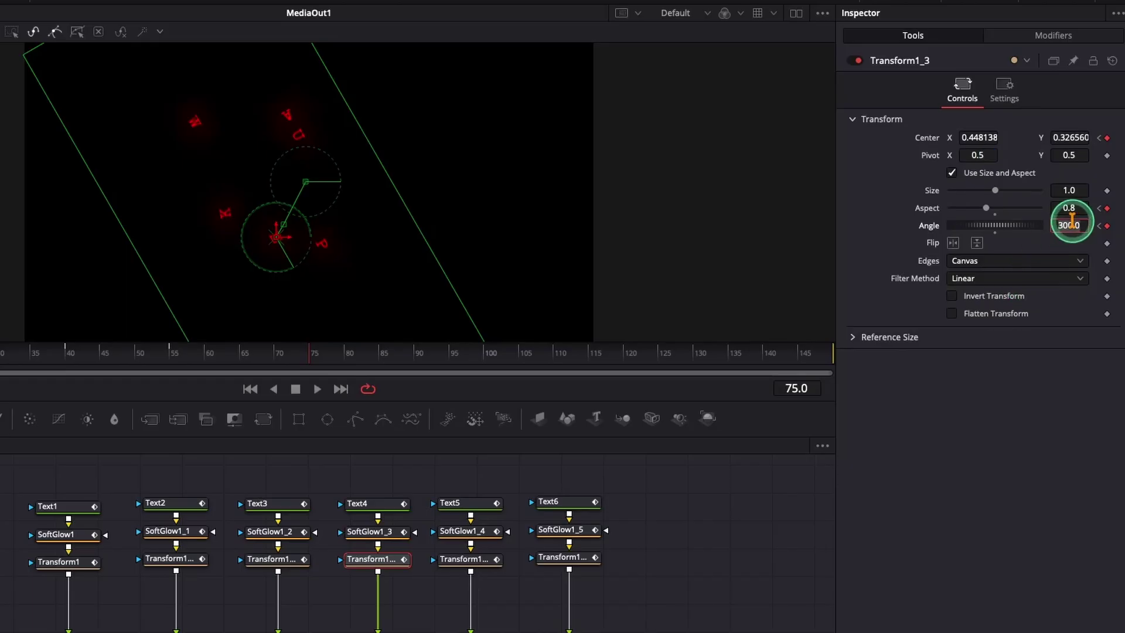
pyautogui.write('-50')
pyautogui.press('Return')
# At frame 75, set the angle of Transform1_4 to 250 and of Transform1_5 to -400
pyautogui.click(455, 557)
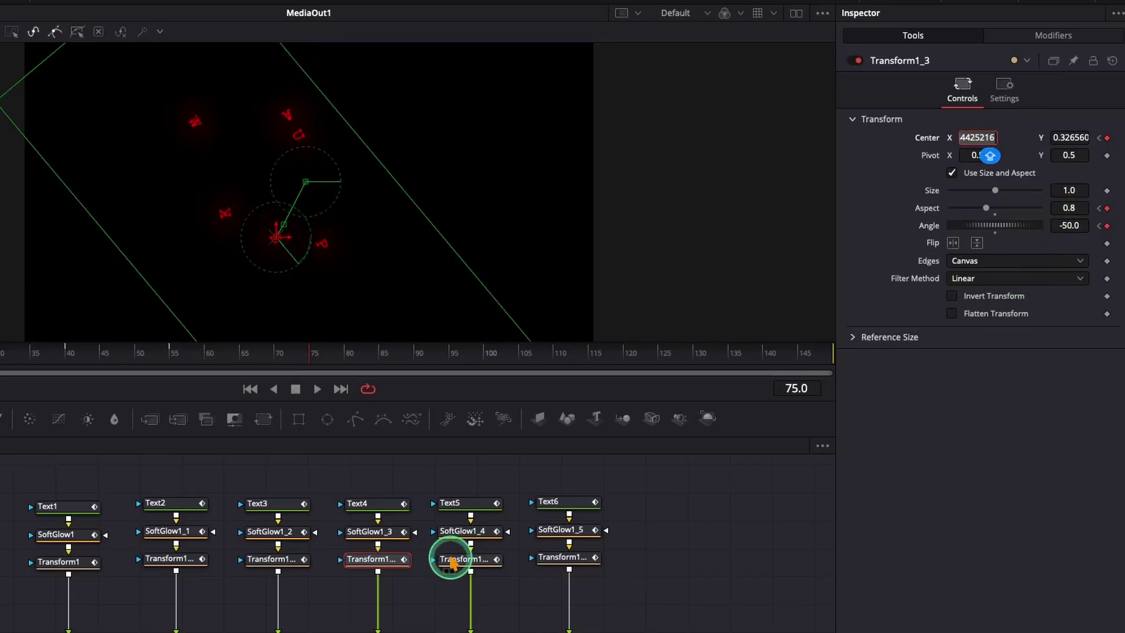
pyautogui.click(1071, 225)
pyautogui.write('25')
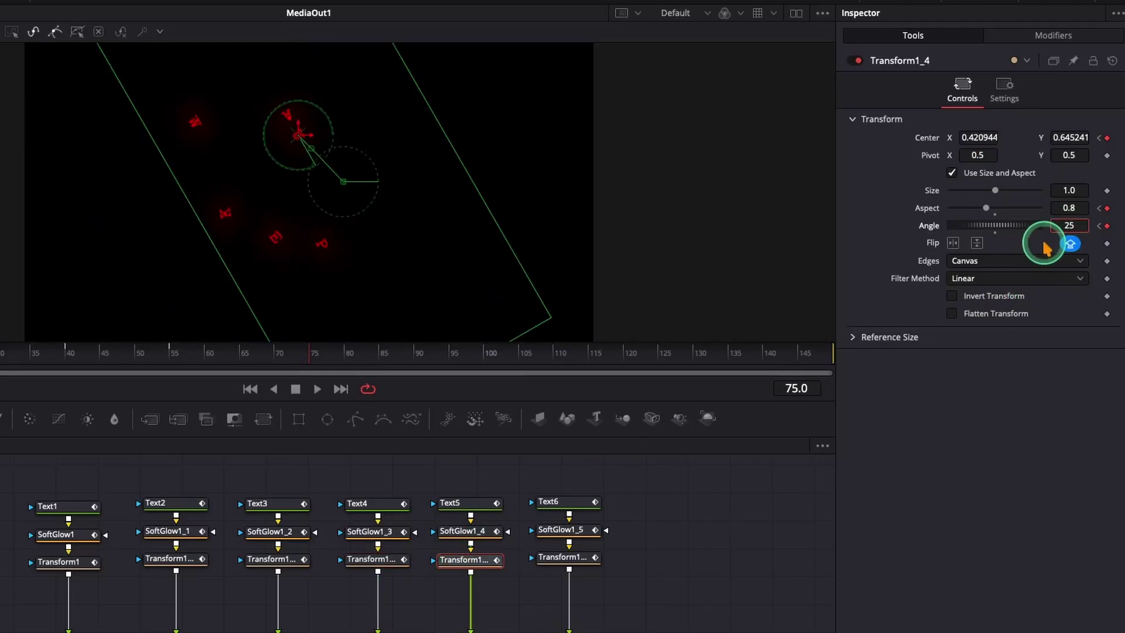
pyautogui.write('0')
pyautogui.press('Tab')
pyautogui.click(568, 557)
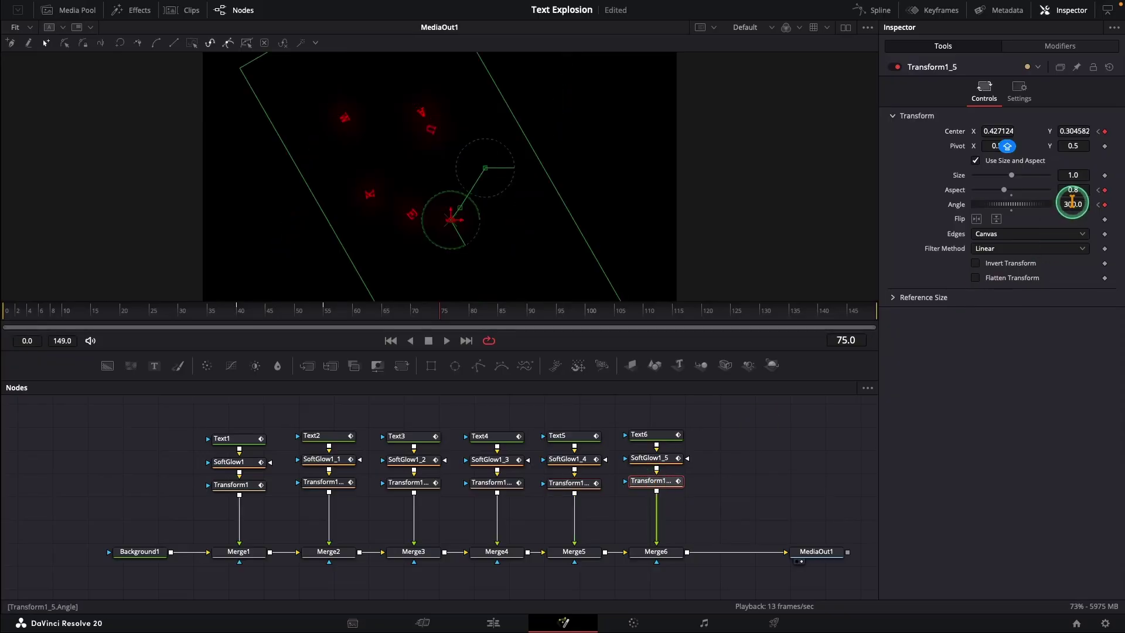
pyautogui.click(1015, 371)
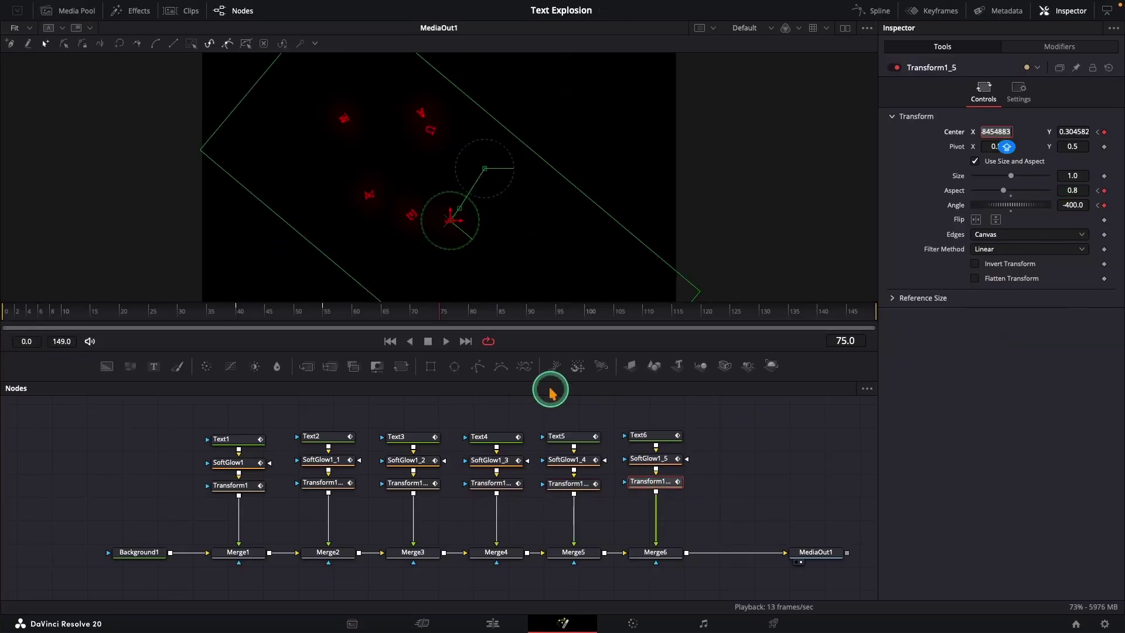
# Play the animation from the start to check the varied letter rotations
pyautogui.click(390, 341)
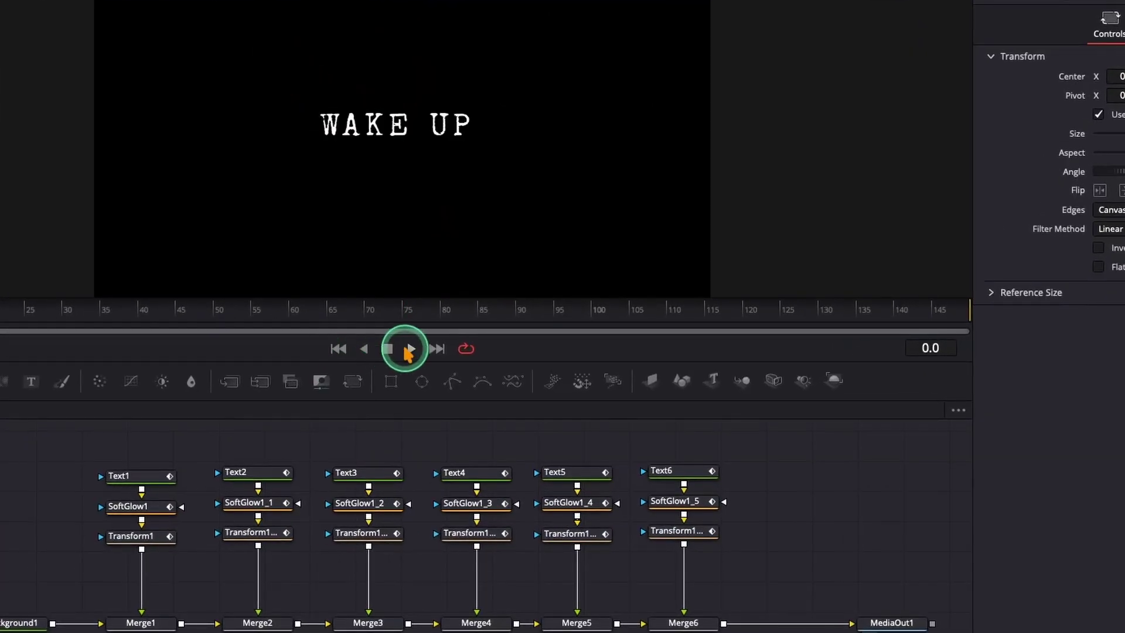
pyautogui.click(413, 348)
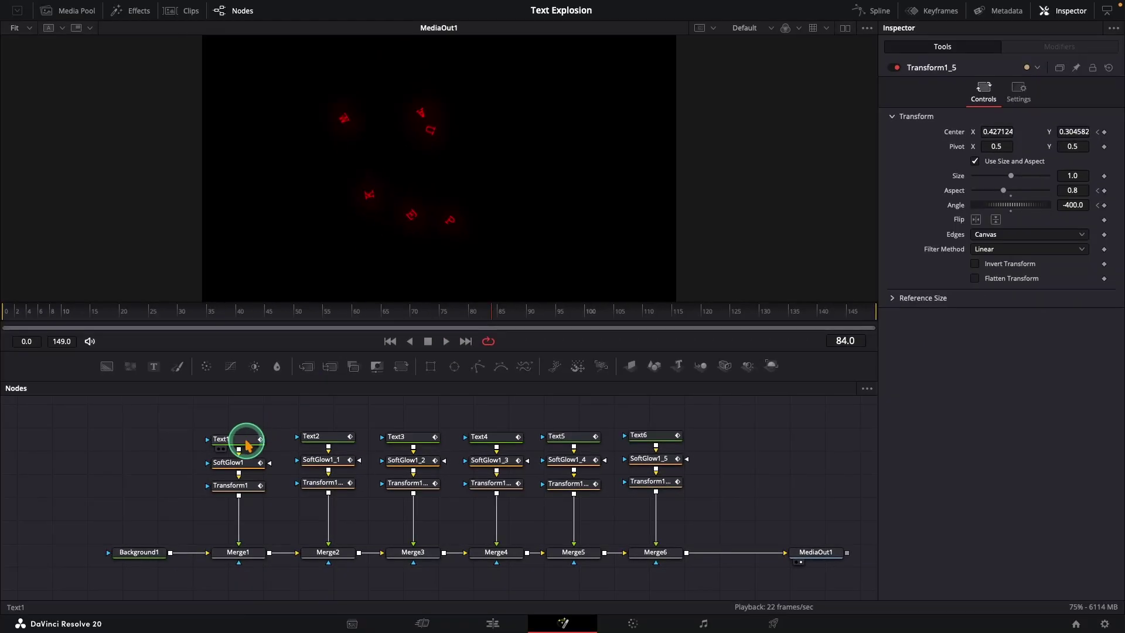
# Keyframe Text1's shading opacity from 1.0 at frame 65 to 0.0 at frame 75
pyautogui.click(240, 442)
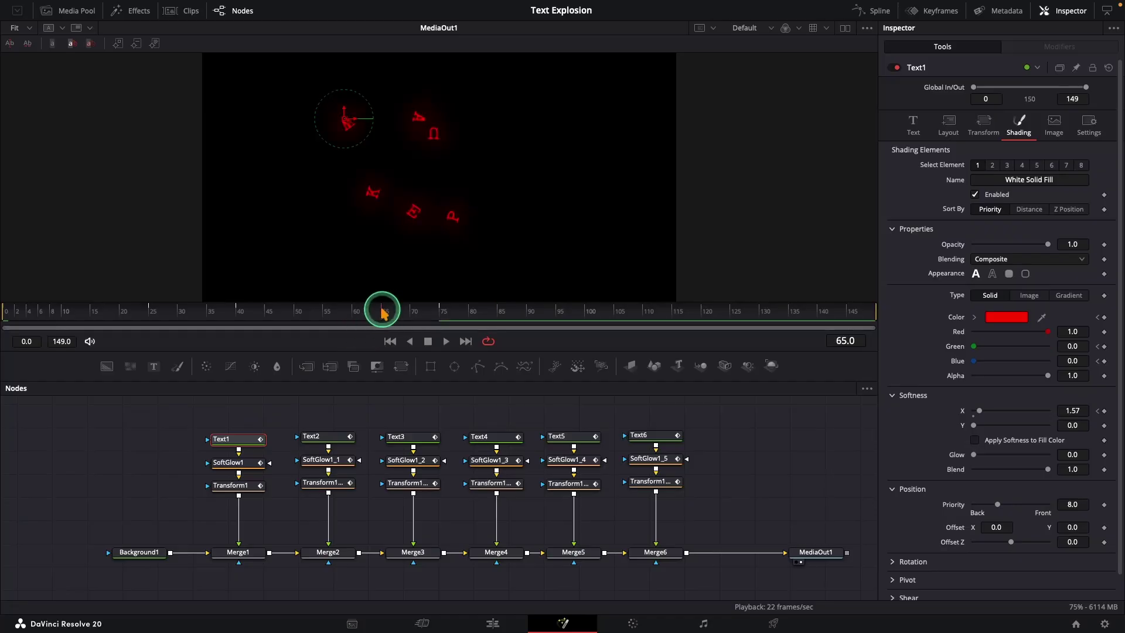
pyautogui.click(1102, 248)
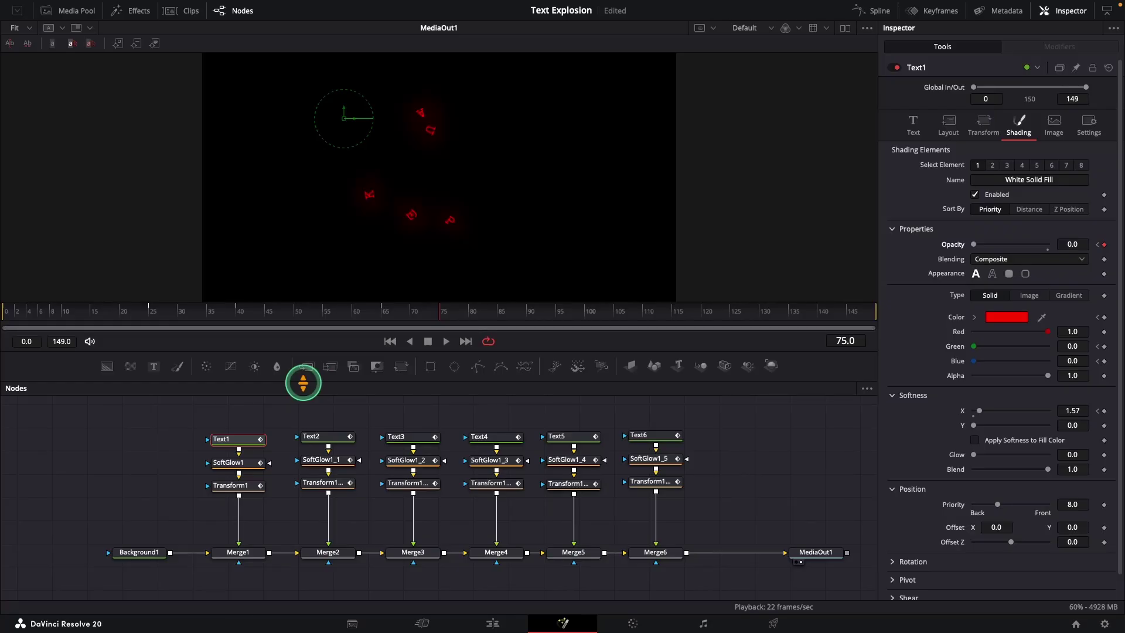
pyautogui.moveTo(291, 414); pyautogui.dragTo(657, 442)
pyautogui.click(300, 413)
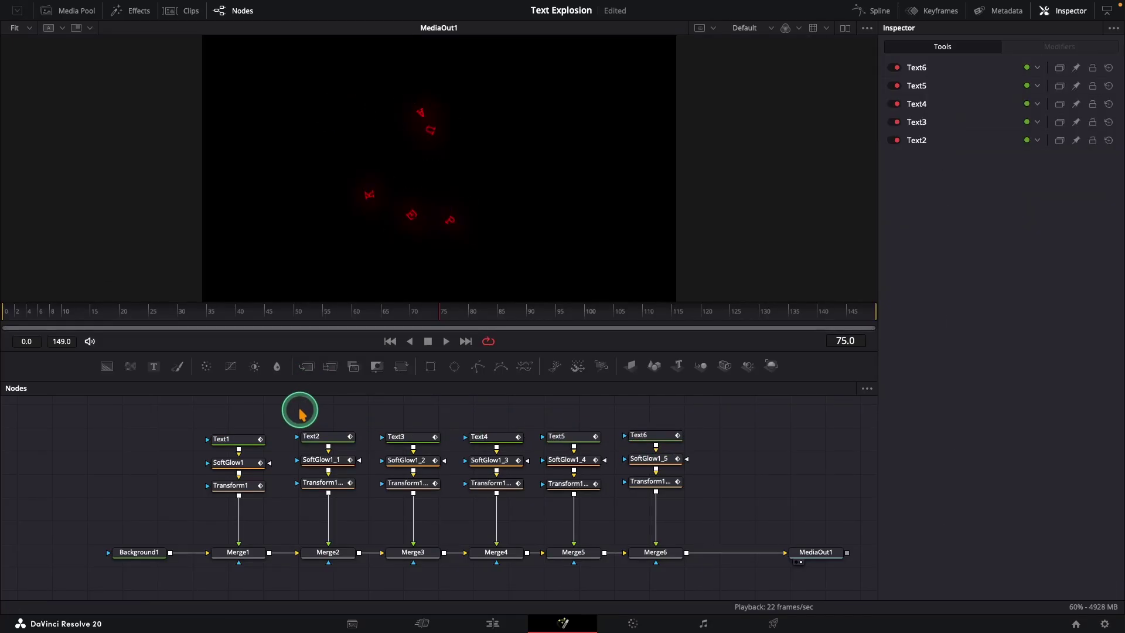
# Connect Text2's shading opacity to Text1's Opacity 1 animation
pyautogui.click(321, 443)
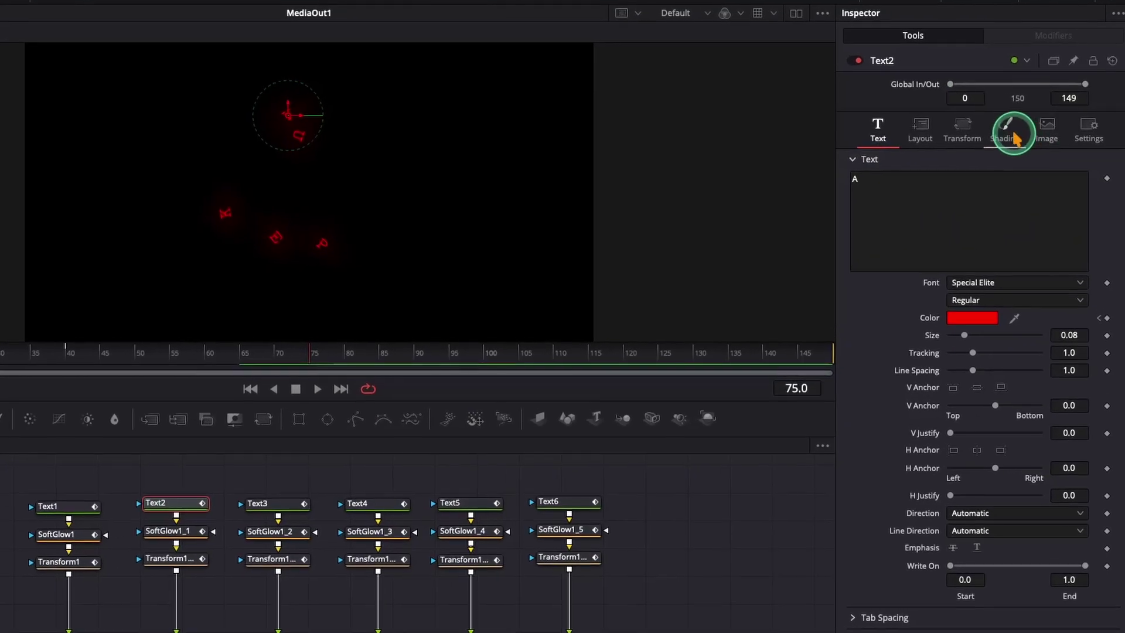
pyautogui.click(1019, 126)
pyautogui.rightClick(1104, 247)
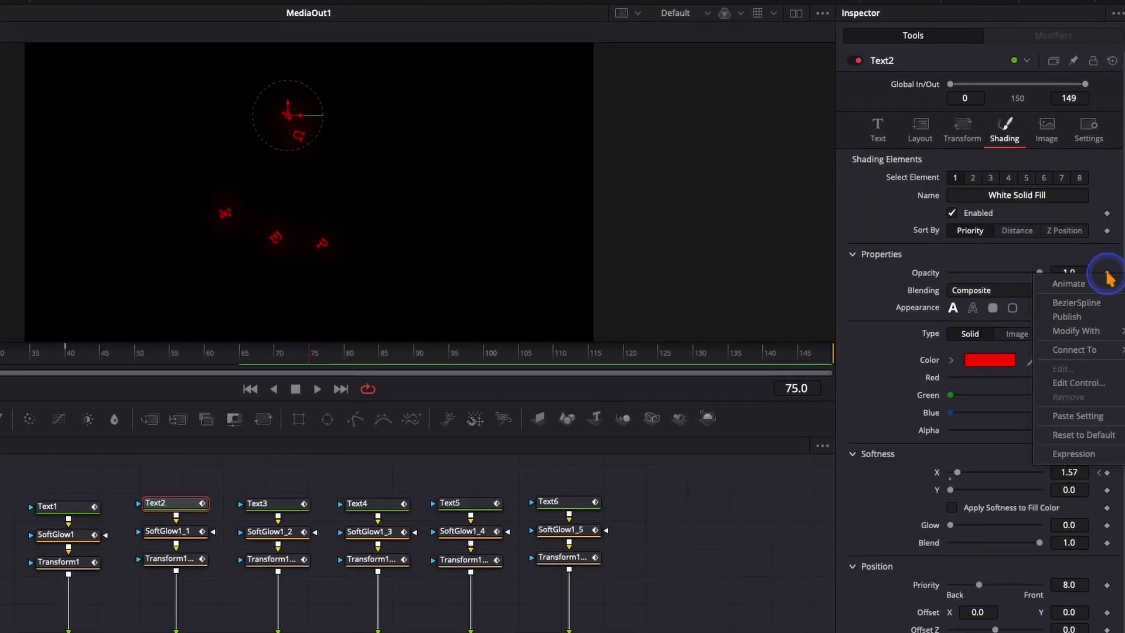
pyautogui.moveTo(1078, 351)
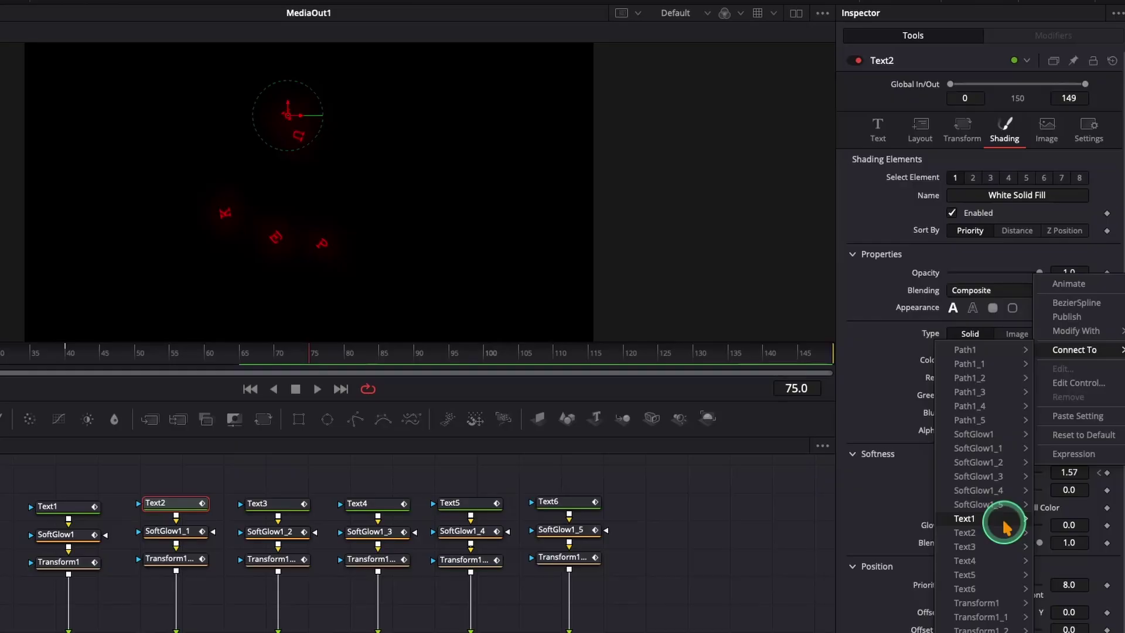
pyautogui.moveTo(1004, 520)
pyautogui.click(1070, 560)
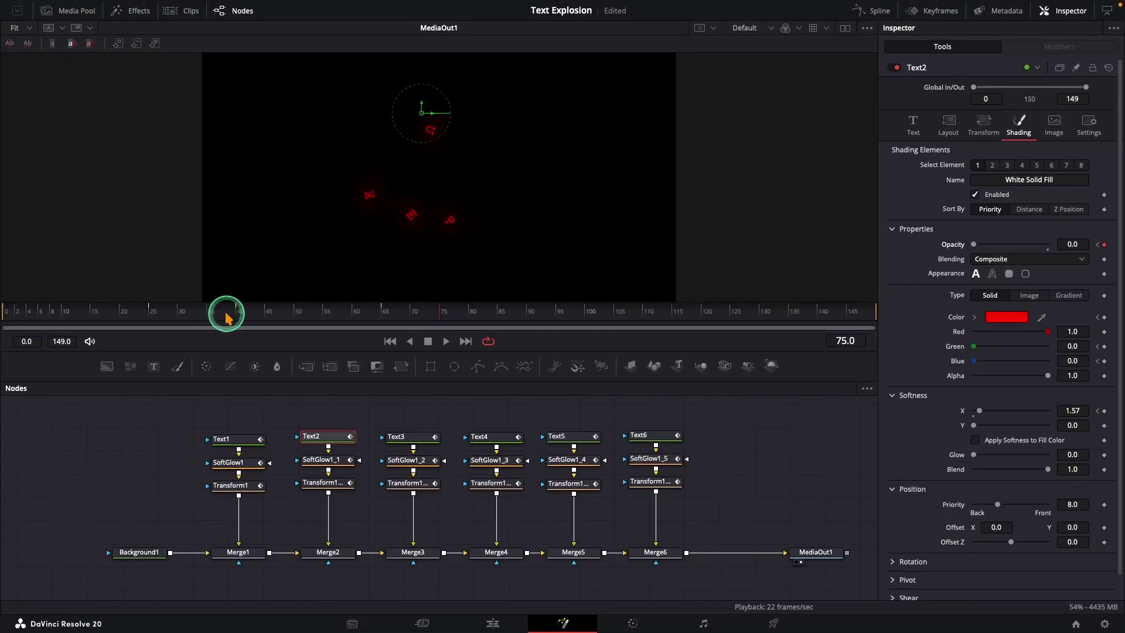
# Connect Text3's shading opacity to Text1's Opacity 1 animation
pyautogui.click(410, 439)
pyautogui.click(1017, 132)
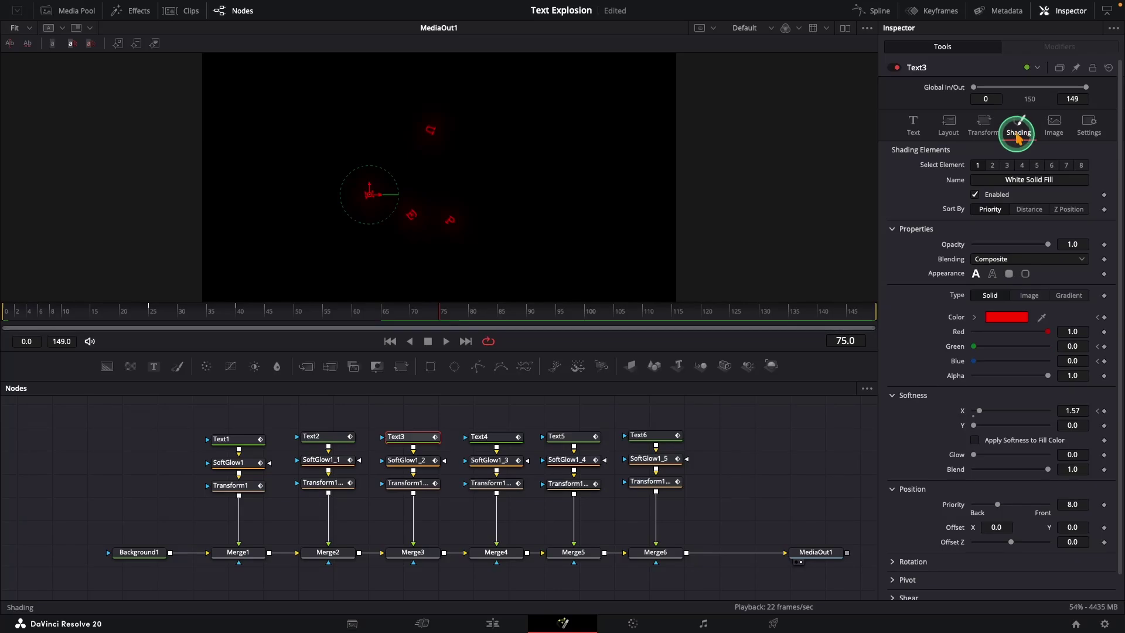
pyautogui.rightClick(1106, 247)
pyautogui.moveTo(1084, 301)
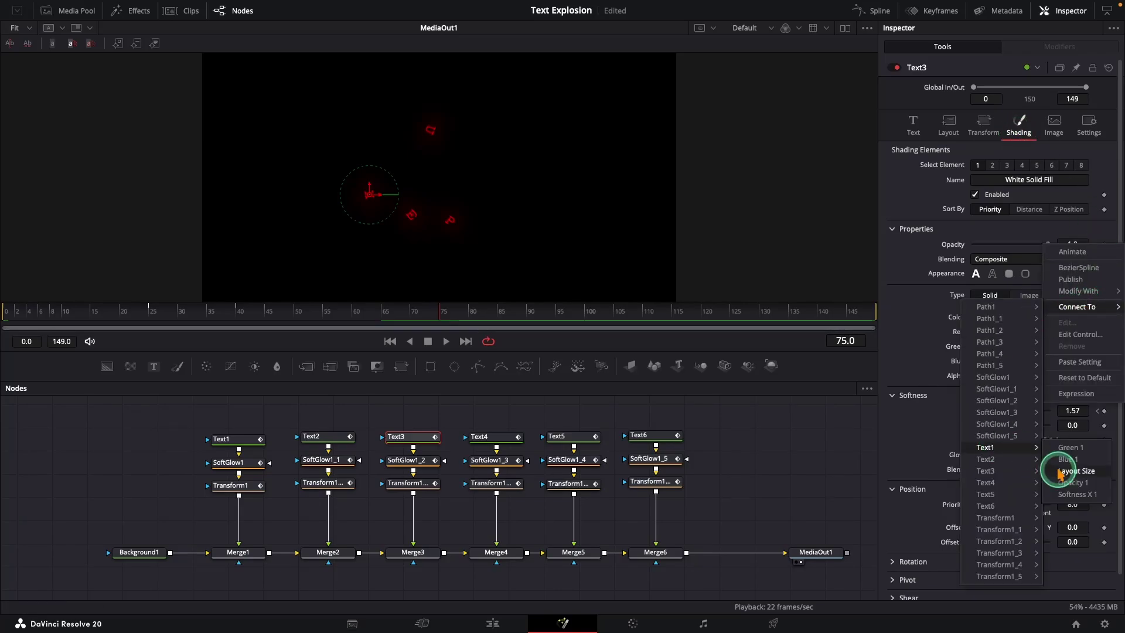
pyautogui.click(1055, 477)
# Connect Text4's shading opacity to Text1's Opacity 1 animation
pyautogui.click(480, 438)
pyautogui.click(1018, 125)
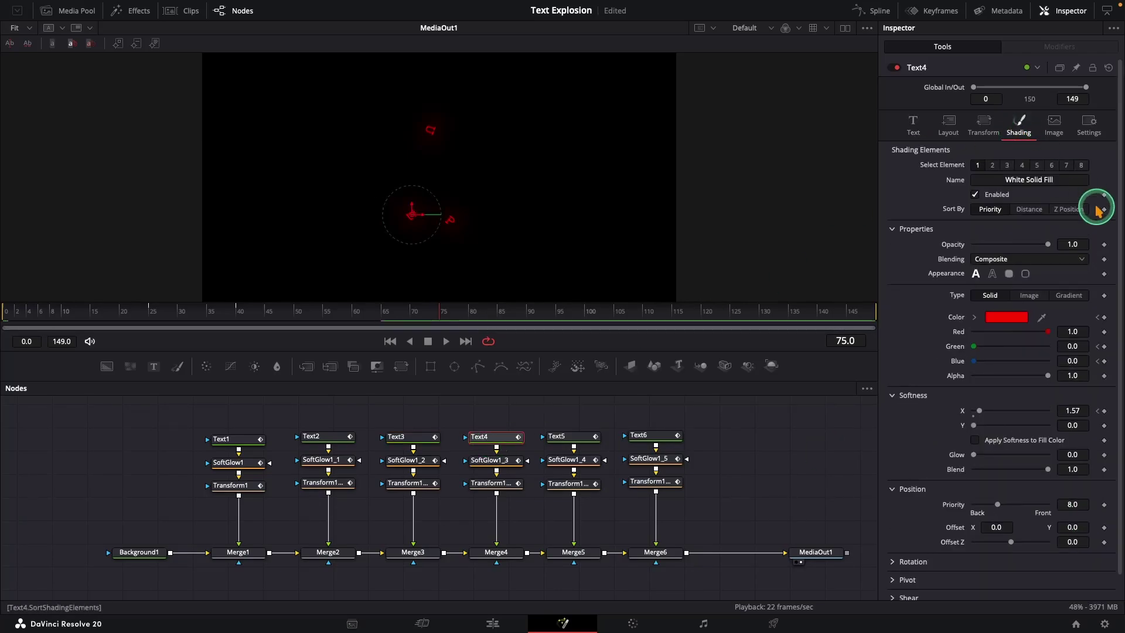
pyautogui.rightClick(1105, 248)
pyautogui.moveTo(1084, 301)
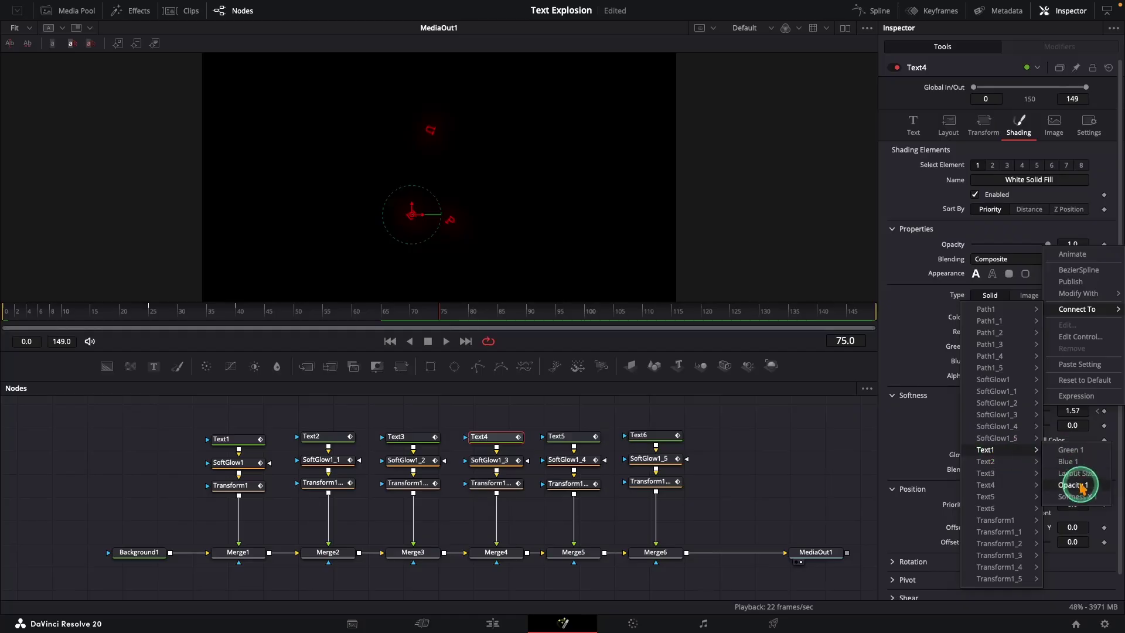
pyautogui.click(1081, 491)
# Connect Text5's shading opacity to Text1's Opacity 1 animation
pyautogui.click(551, 438)
pyautogui.click(1018, 126)
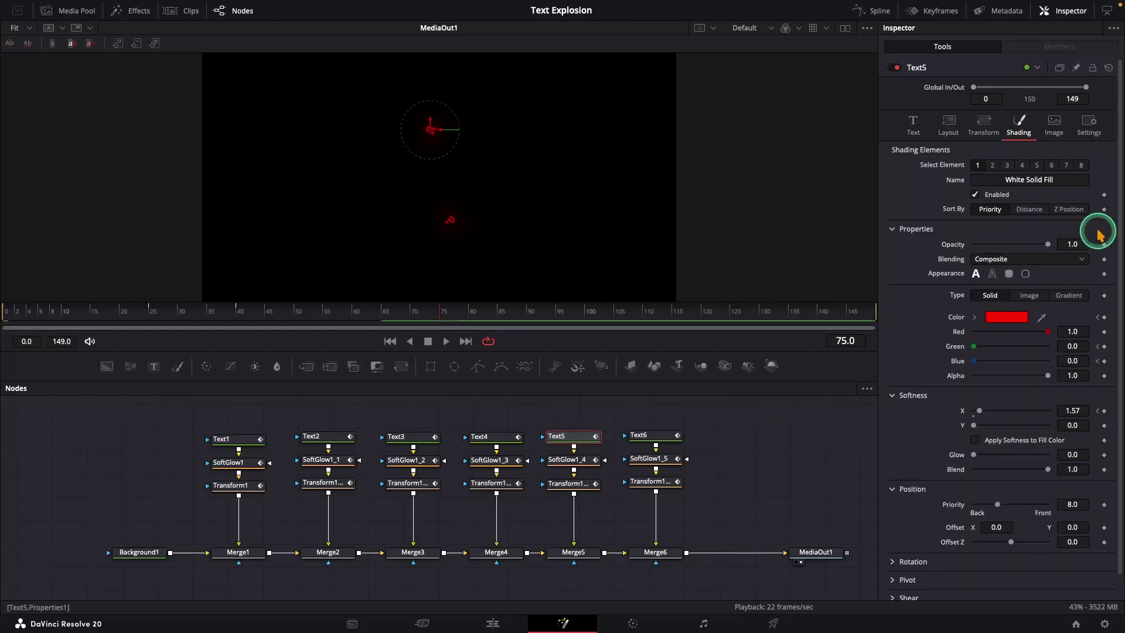
pyautogui.rightClick(1103, 244)
pyautogui.moveTo(1077, 309)
pyautogui.click(1072, 482)
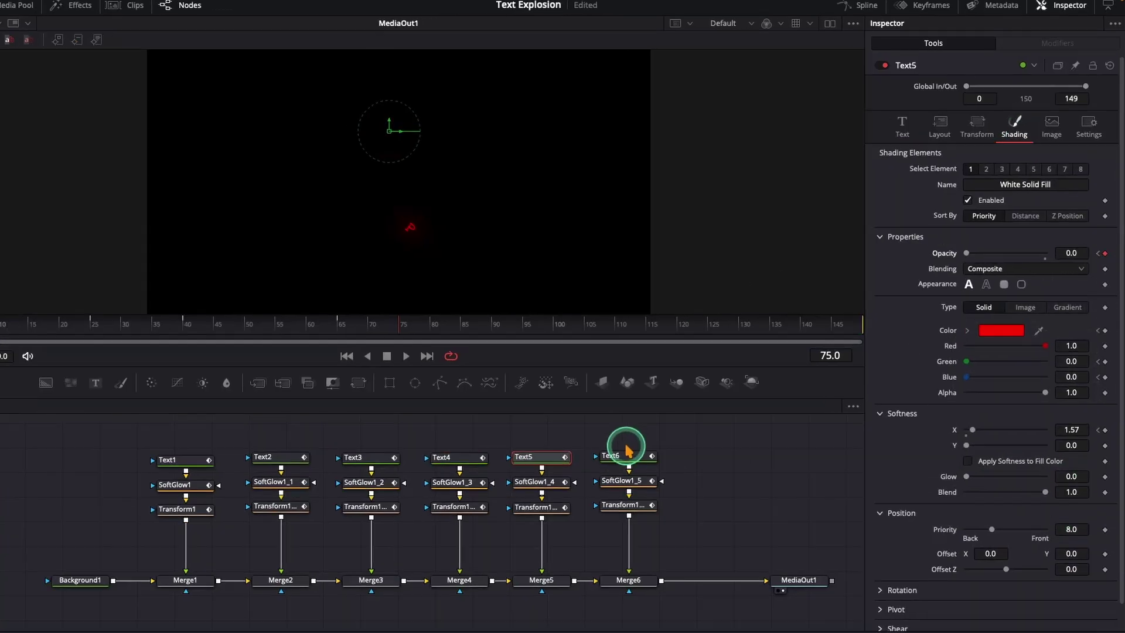
# Connect Text6's shading opacity to Text1's Opacity 1 animation
pyautogui.click(651, 435)
pyautogui.click(1018, 124)
pyautogui.rightClick(1106, 273)
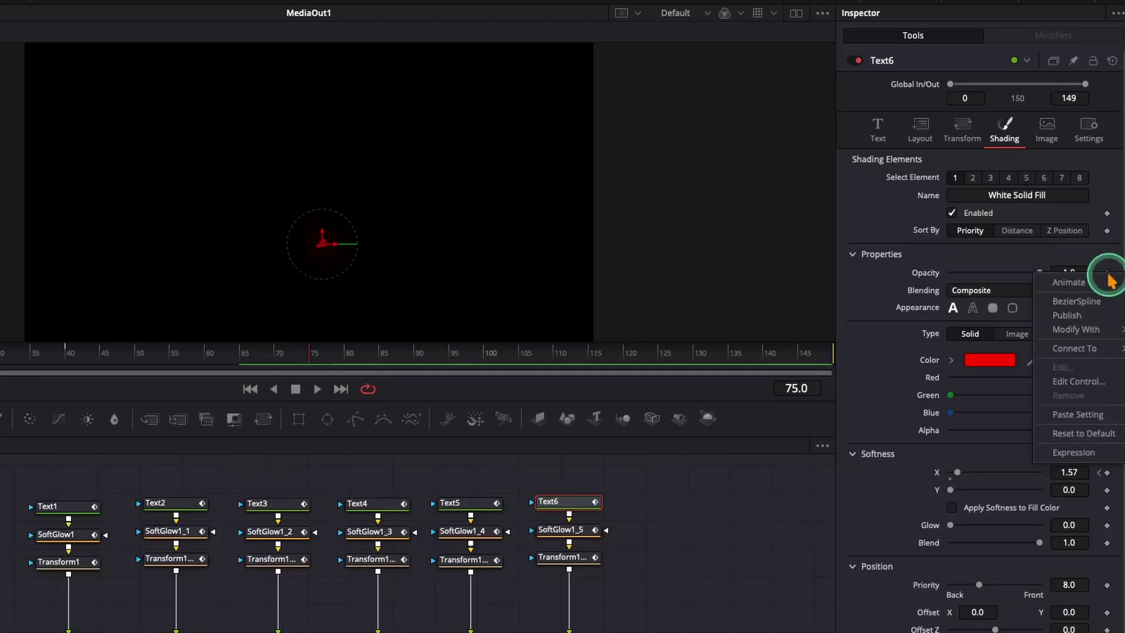
pyautogui.moveTo(1073, 348)
pyautogui.moveTo(963, 517)
pyautogui.click(1069, 559)
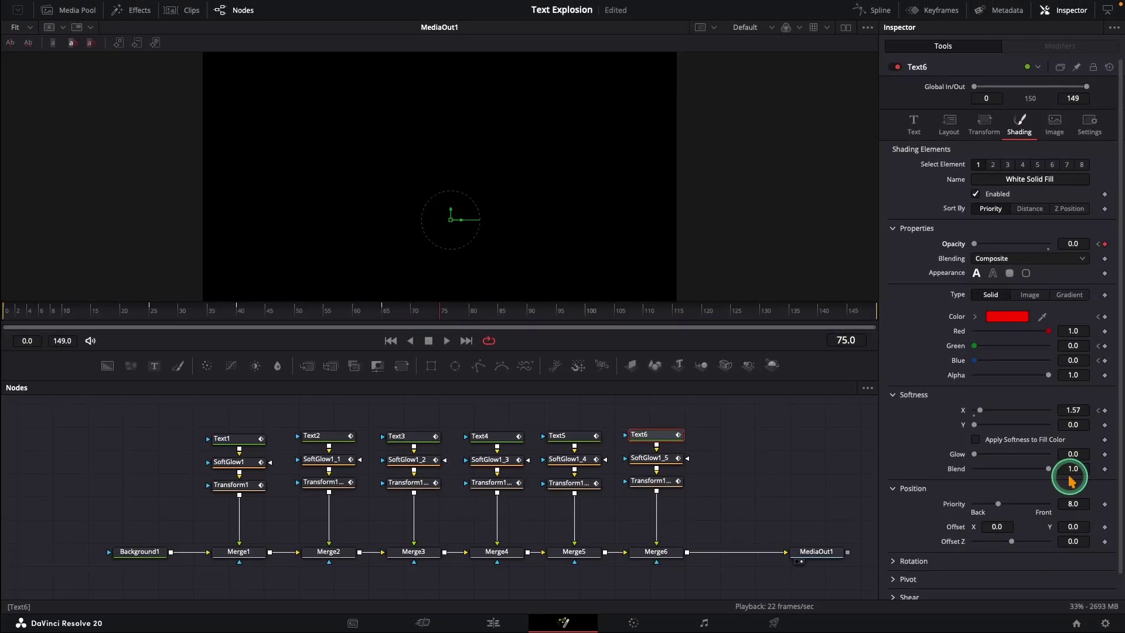